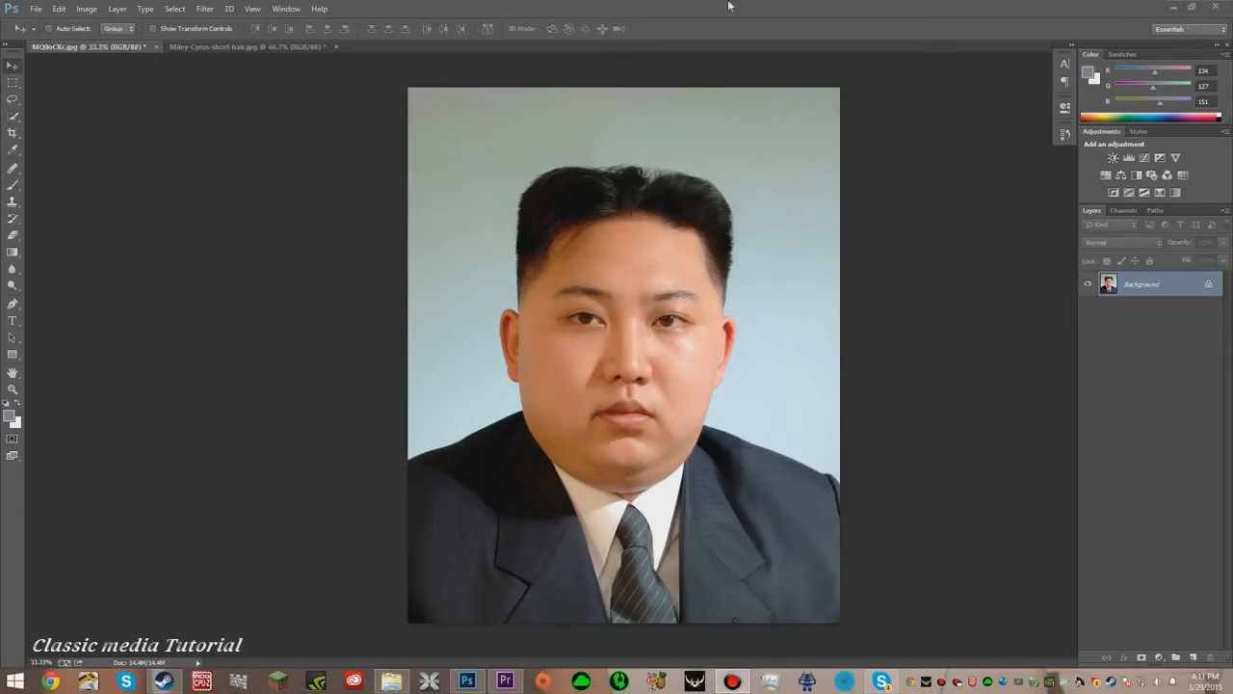
- Duplicate the background layer of the MQ0oCKc.jpg portrait
{"action": "left_click", "coordinate": [296, 50]}
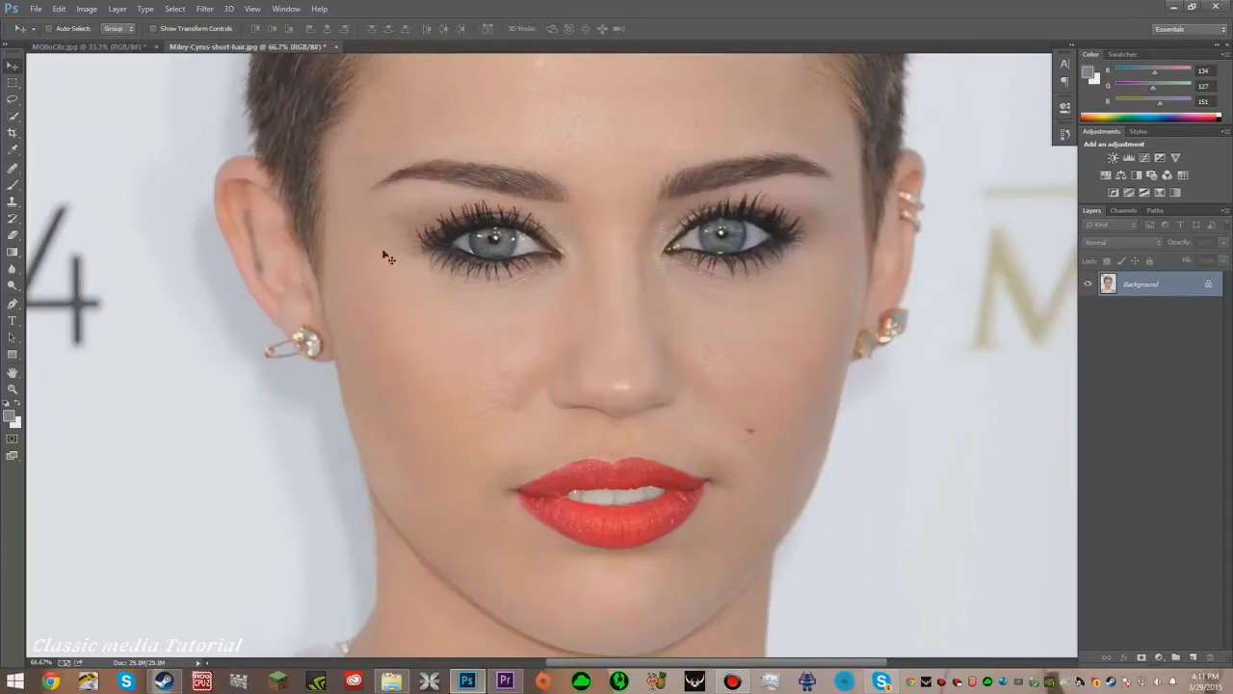
{"action": "left_click", "coordinate": [96, 46]}
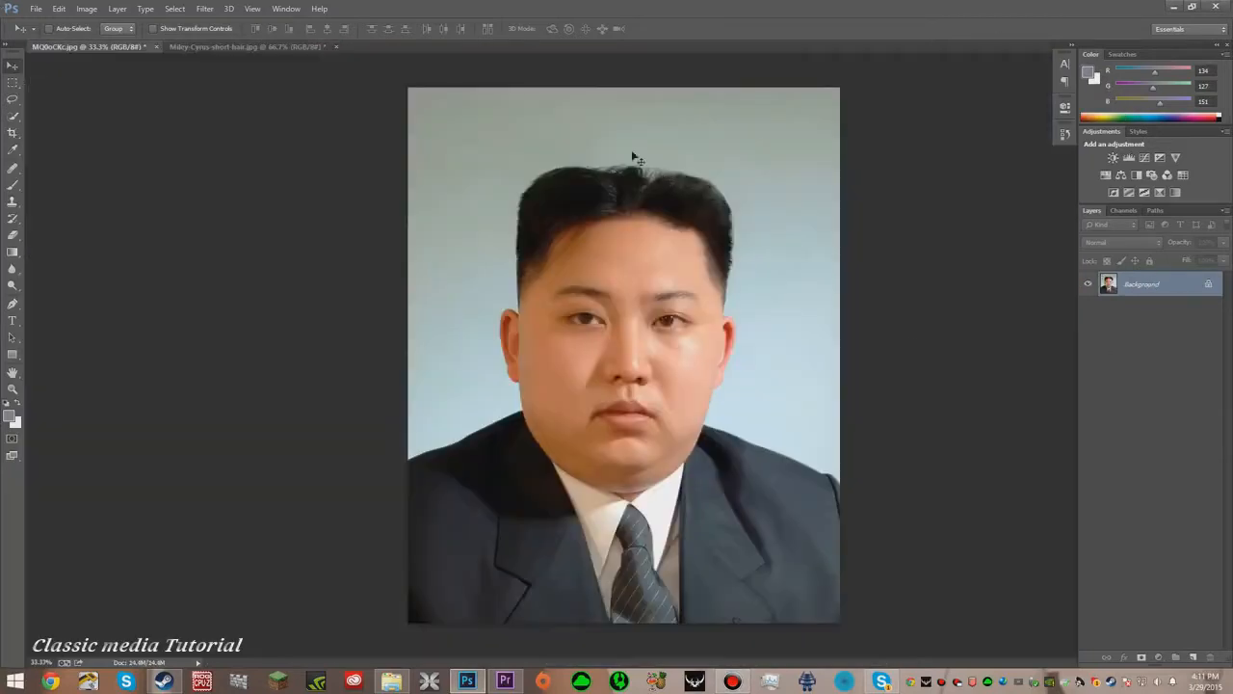
{"action": "key", "text": "ctrl+j"}
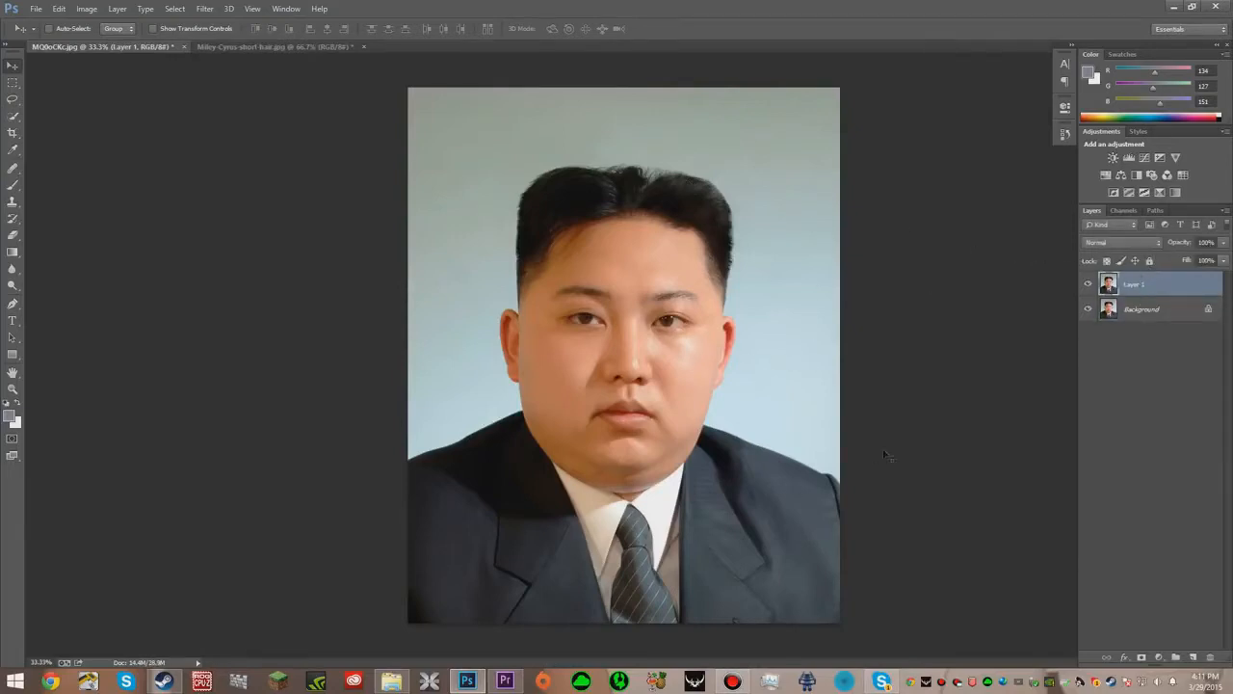
- Lasso the face in Miley-Cyrus-short-hair.jpg and move the selection onto the portrait as a new layer
{"action": "left_click", "coordinate": [253, 46]}
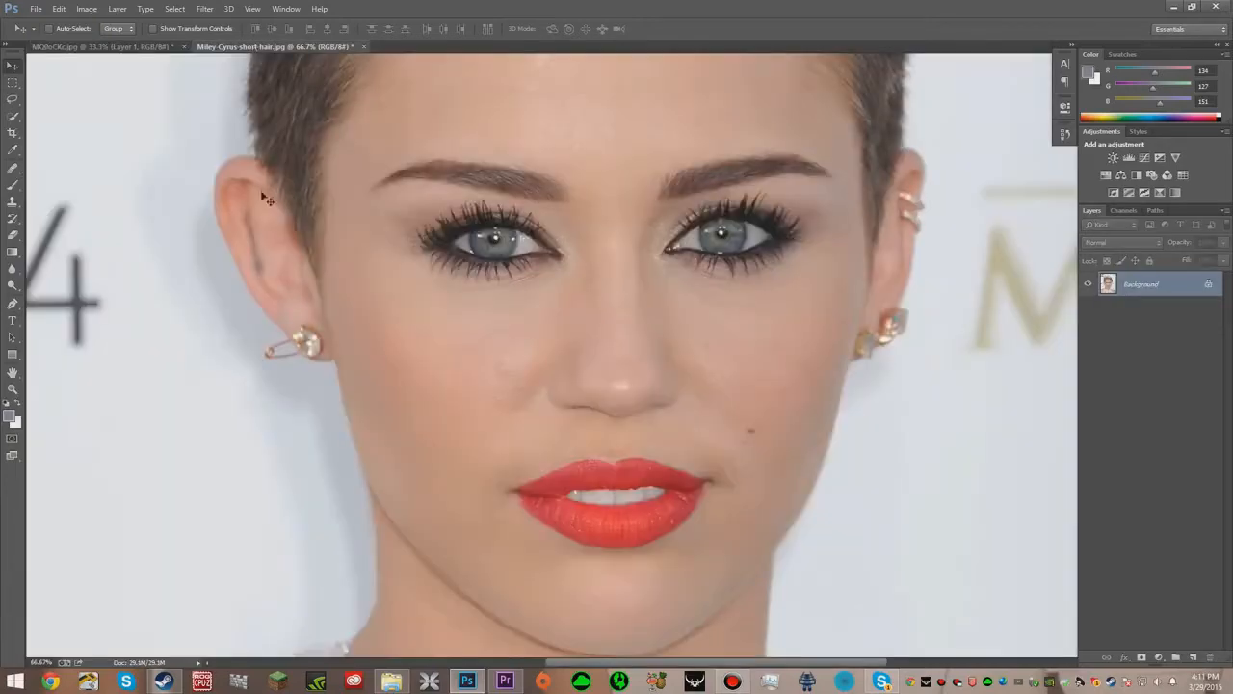
{"action": "left_click", "coordinate": [13, 100]}
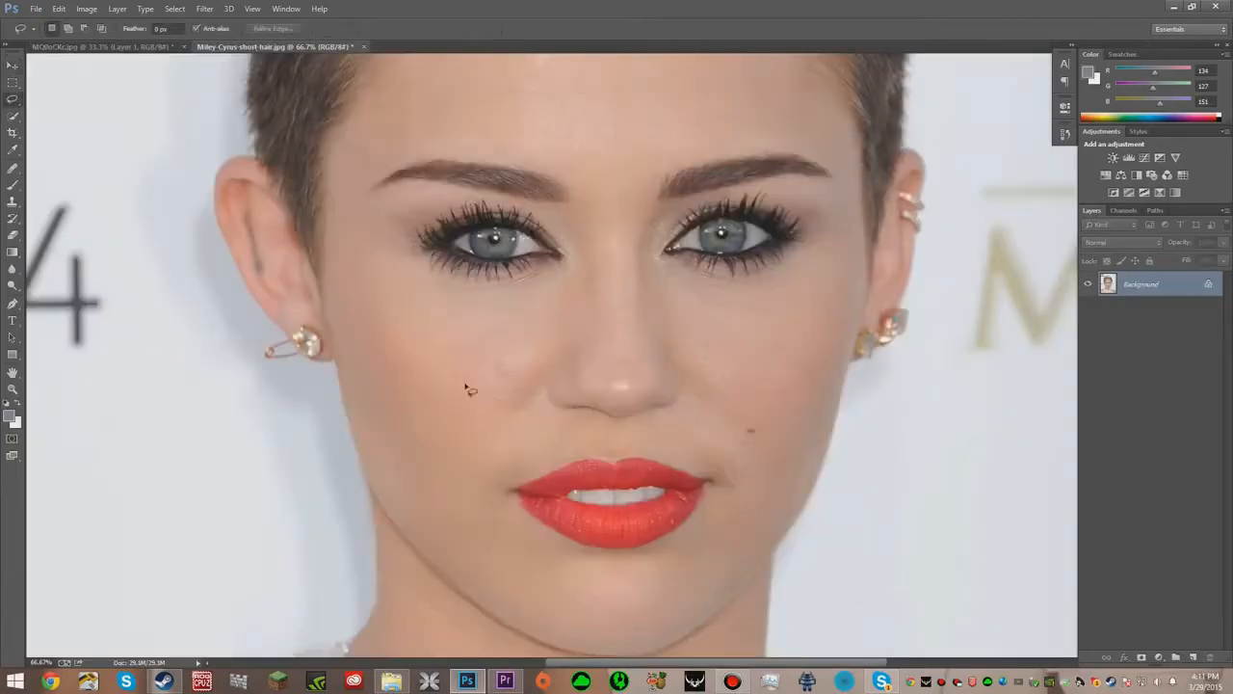
{"action": "mouse_move", "coordinate": [567, 172]}
{"action": "left_mouse_down"}
{"action": "mouse_move", "coordinate": [436, 151]}
{"action": "mouse_move", "coordinate": [388, 159]}
{"action": "mouse_move", "coordinate": [367, 189]}
{"action": "mouse_move", "coordinate": [366, 278]}
{"action": "mouse_move", "coordinate": [472, 449]}
{"action": "mouse_move", "coordinate": [503, 563]}
{"action": "mouse_move", "coordinate": [674, 591]}
{"action": "mouse_move", "coordinate": [753, 497]}
{"action": "mouse_move", "coordinate": [781, 438]}
{"action": "mouse_move", "coordinate": [842, 156]}
{"action": "mouse_move", "coordinate": [763, 140]}
{"action": "mouse_move", "coordinate": [620, 146]}
{"action": "mouse_move", "coordinate": [573, 164]}
{"action": "mouse_move", "coordinate": [583, 179]}
{"action": "left_mouse_up"}
{"action": "key", "text": "v"}
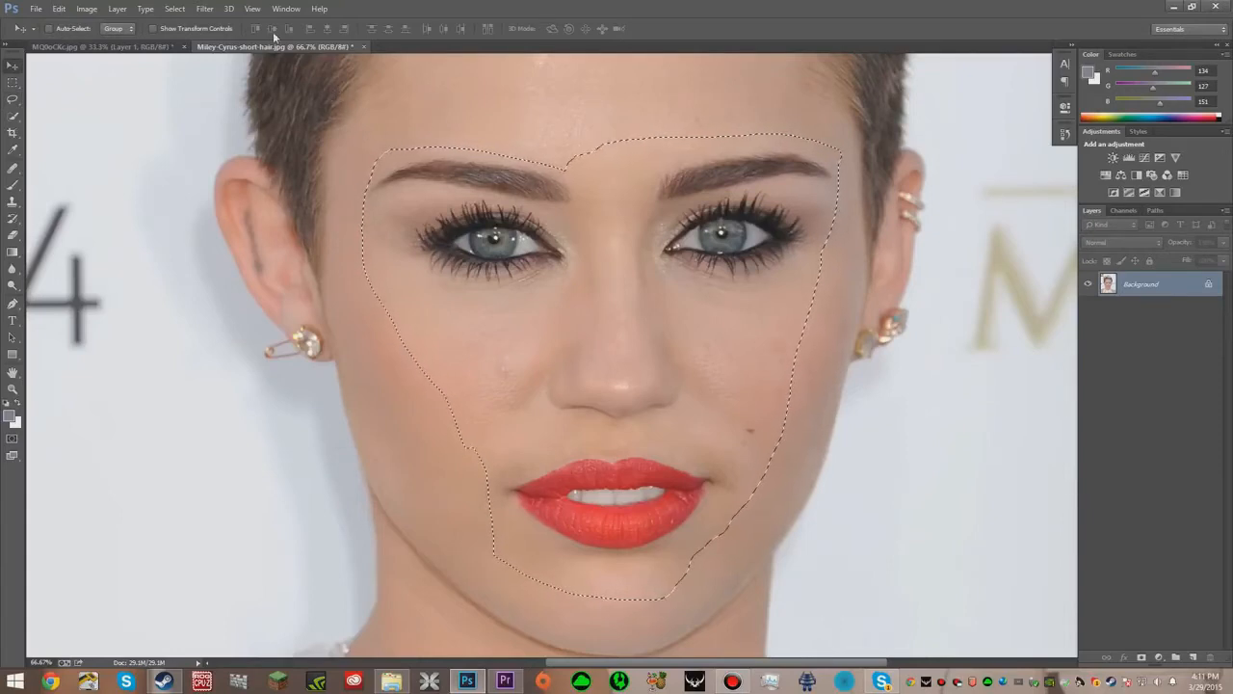
{"action": "left_click_drag", "start_coordinate": [141, 61], "coordinate": [651, 333]}
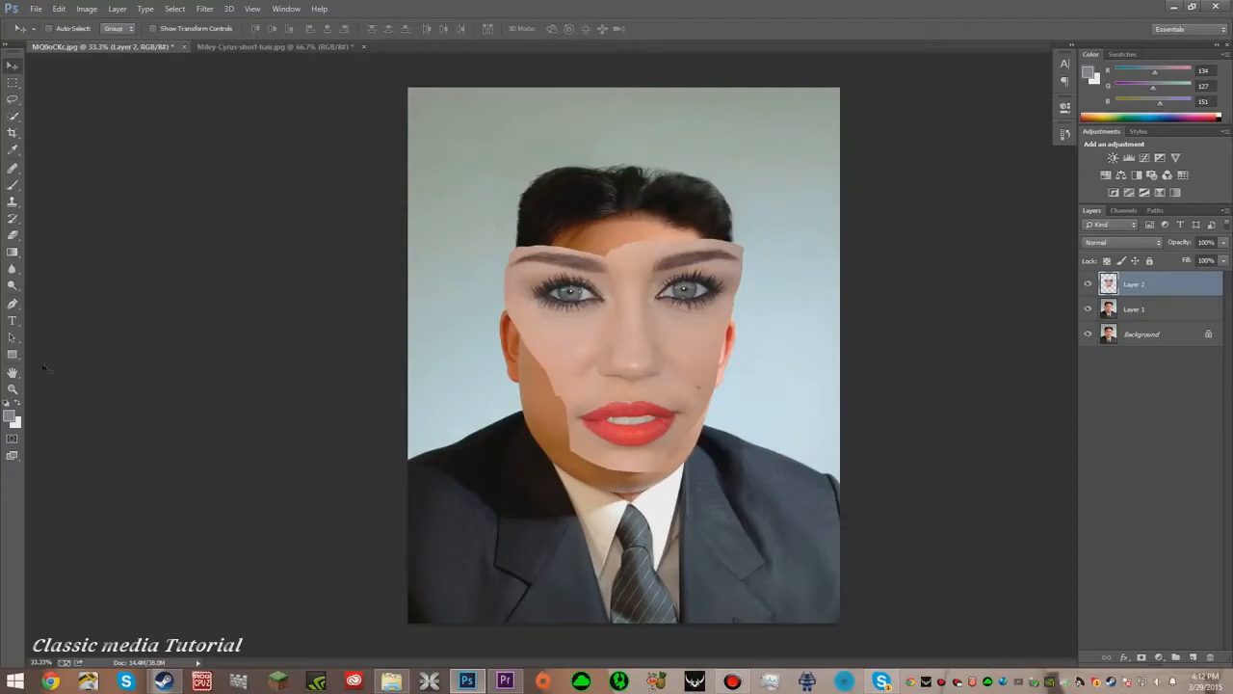
- Position the pasted face layer over the portrait's face with Free Transform
{"action": "left_click", "coordinate": [12, 388]}
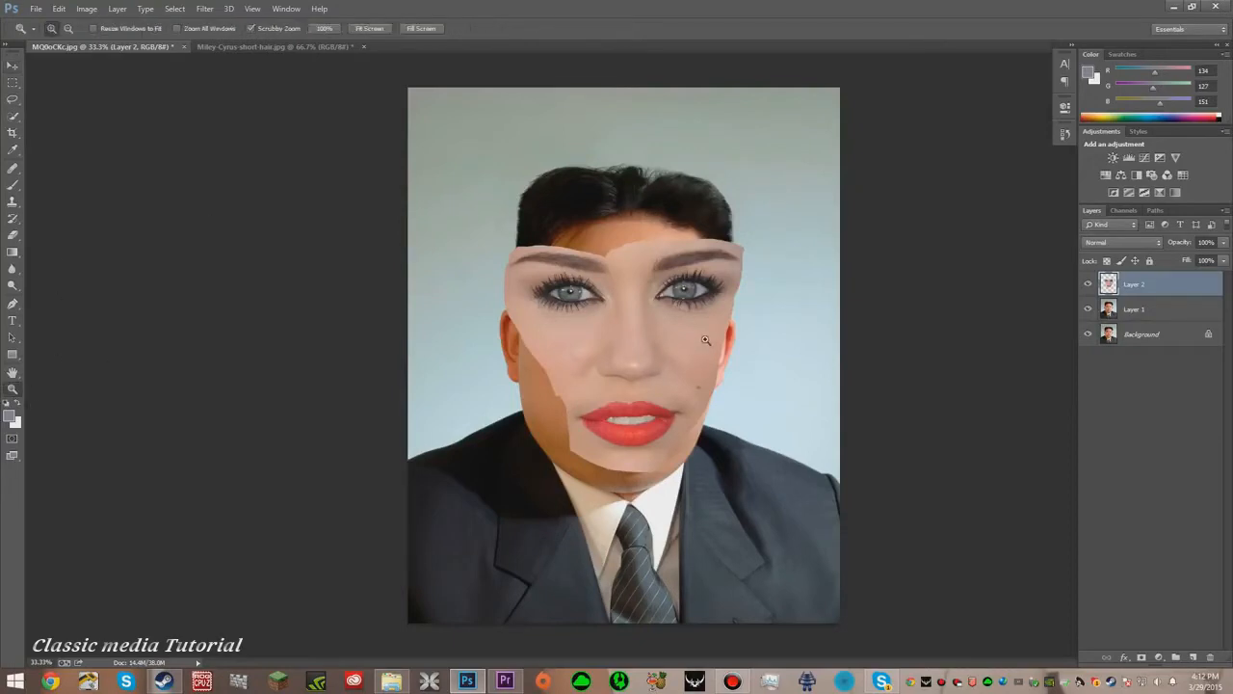
{"action": "left_click", "coordinate": [623, 365]}
{"action": "left_click", "coordinate": [623, 364]}
{"action": "left_click", "coordinate": [708, 305]}
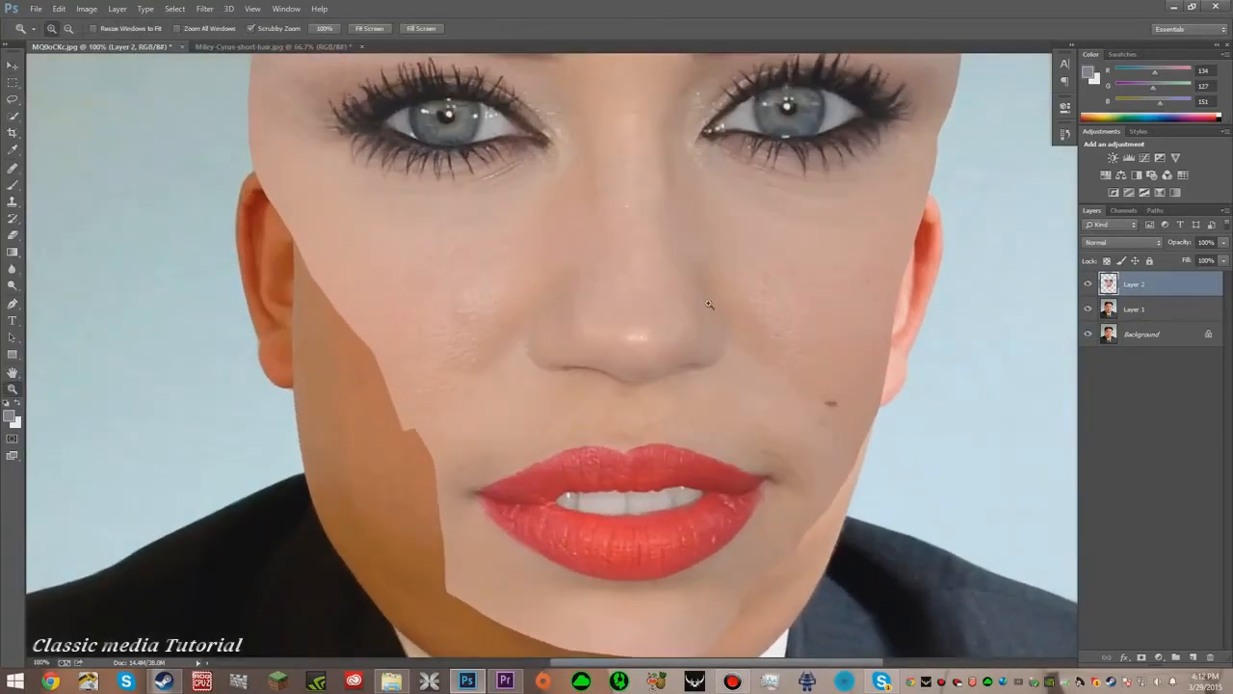
{"action": "left_click_drag", "start_coordinate": [657, 307], "coordinate": [680, 263]}
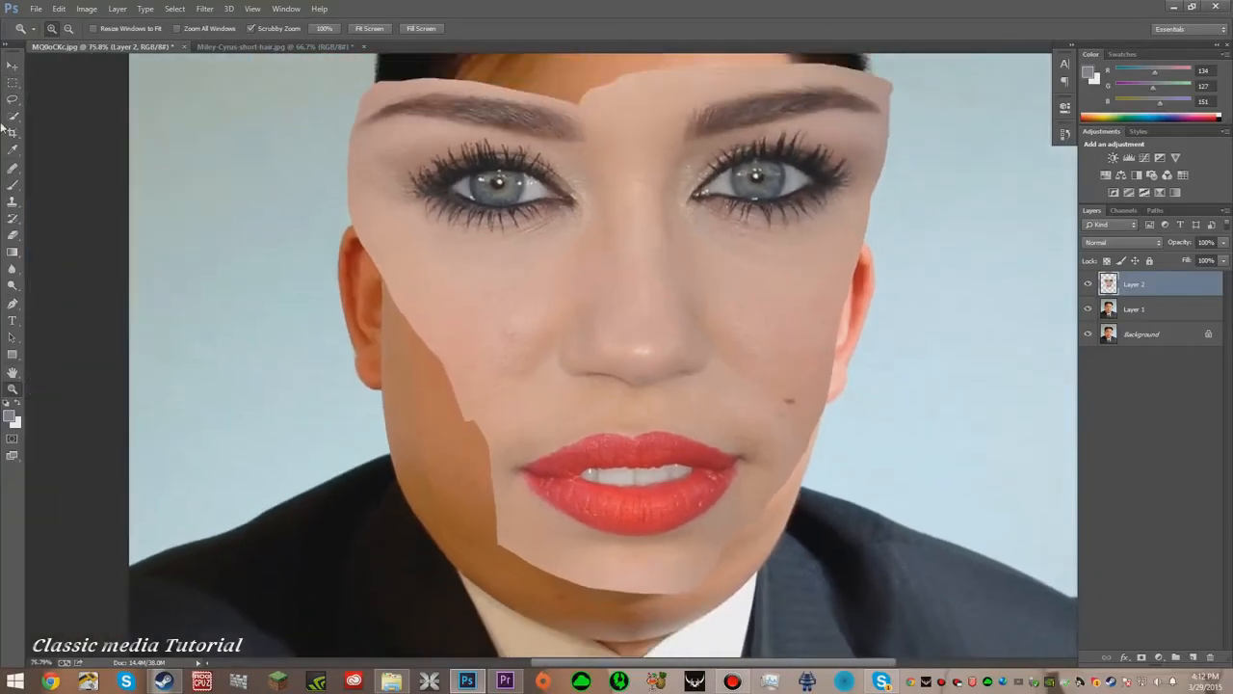
{"action": "left_click", "coordinate": [13, 65]}
{"action": "left_click_drag", "start_coordinate": [633, 256], "coordinate": [614, 264]}
{"action": "key", "text": "ctrl+t"}
{"action": "left_click_drag", "start_coordinate": [879, 71], "coordinate": [633, 283]}
{"action": "left_click_drag", "start_coordinate": [543, 401], "coordinate": [656, 305]}
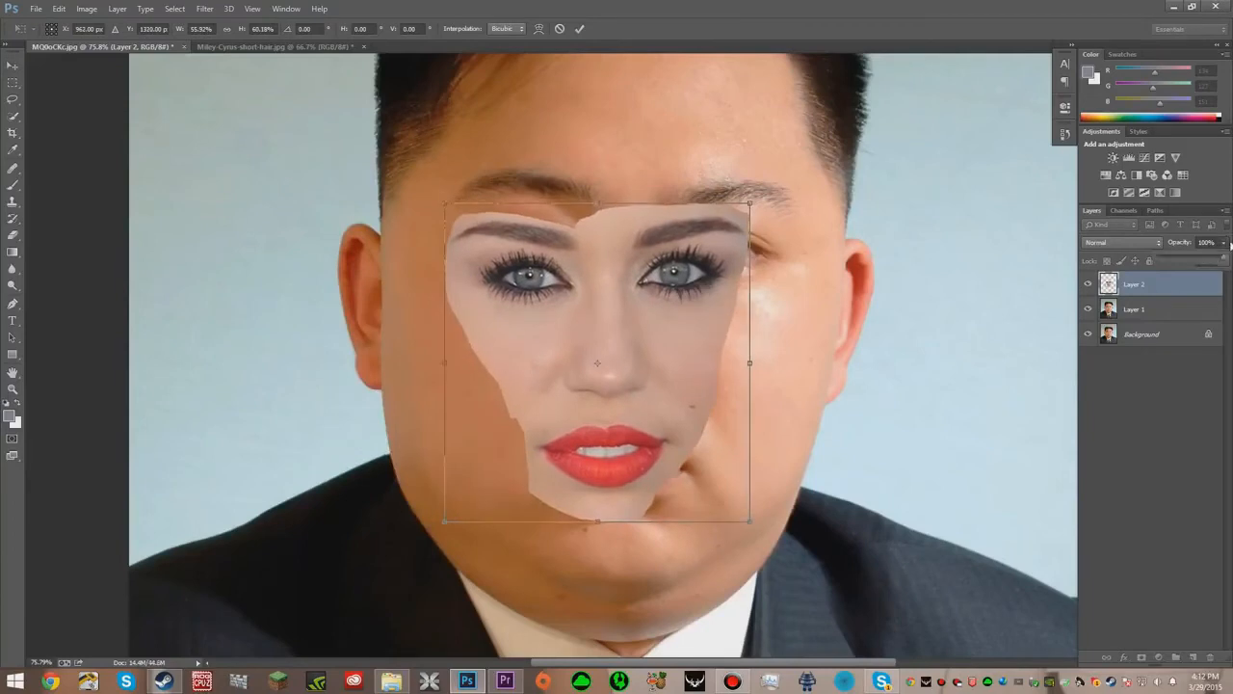
- Lower the face layer's opacity to 82% and scale and rotate it over the portrait's face
{"action": "mouse_move", "coordinate": [1223, 262]}
{"action": "left_mouse_down"}
{"action": "mouse_move", "coordinate": [1191, 266]}
{"action": "mouse_move", "coordinate": [1210, 262]}
{"action": "left_mouse_up"}
{"action": "left_click_drag", "start_coordinate": [662, 251], "coordinate": [697, 235]}
{"action": "left_click_drag", "start_coordinate": [788, 187], "coordinate": [877, 169]}
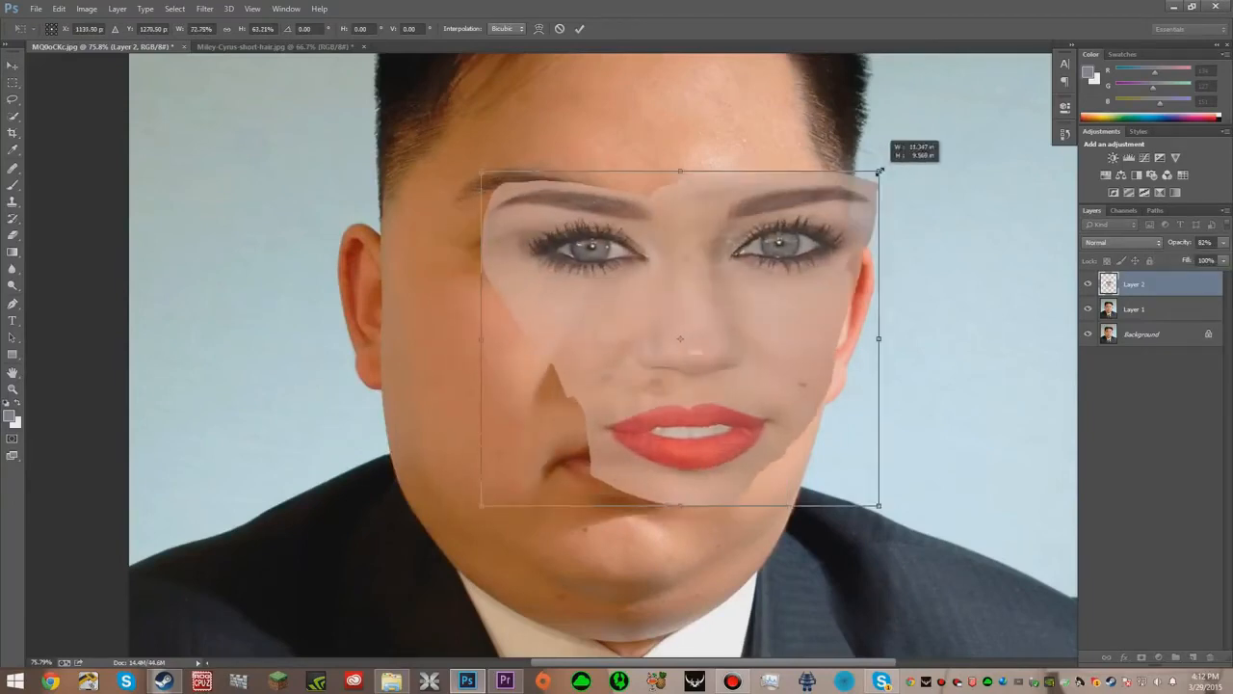
{"action": "left_click_drag", "start_coordinate": [655, 266], "coordinate": [593, 323]}
{"action": "left_click_drag", "start_coordinate": [622, 176], "coordinate": [646, 179]}
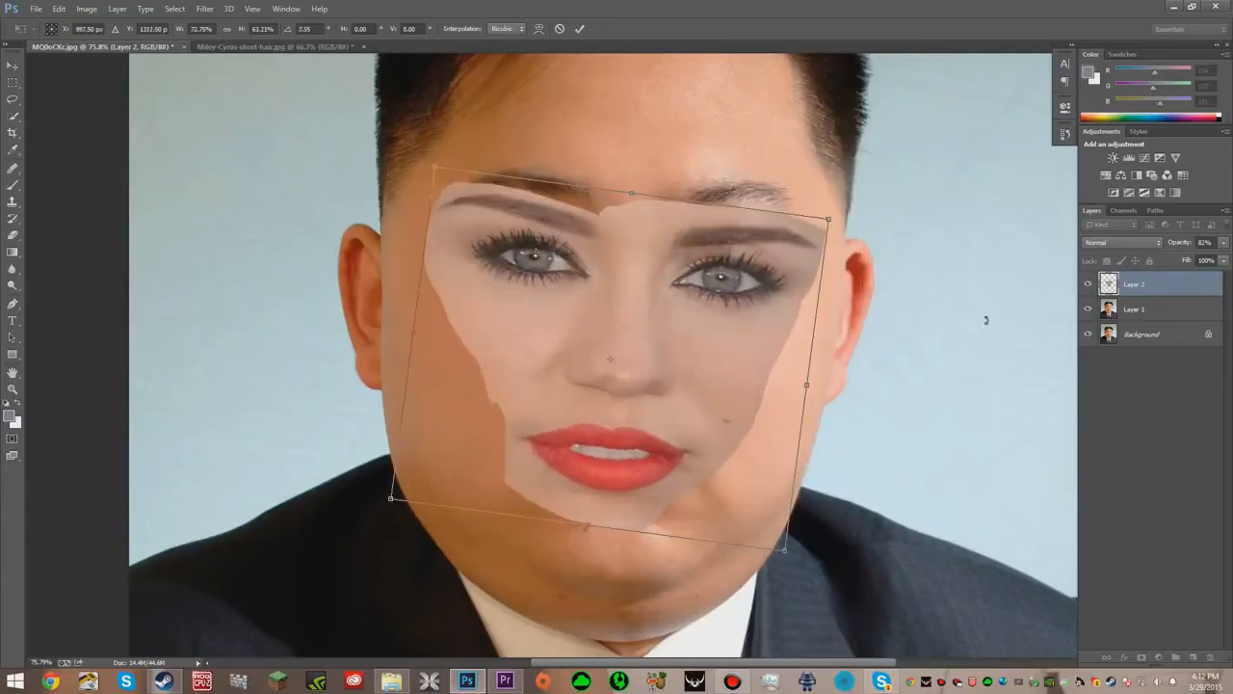
- Set the face layer's opacity to 54% and adjust the transform box so eyes and mouth line up
{"action": "left_click", "coordinate": [1224, 244]}
{"action": "left_click_drag", "start_coordinate": [1216, 262], "coordinate": [1198, 259]}
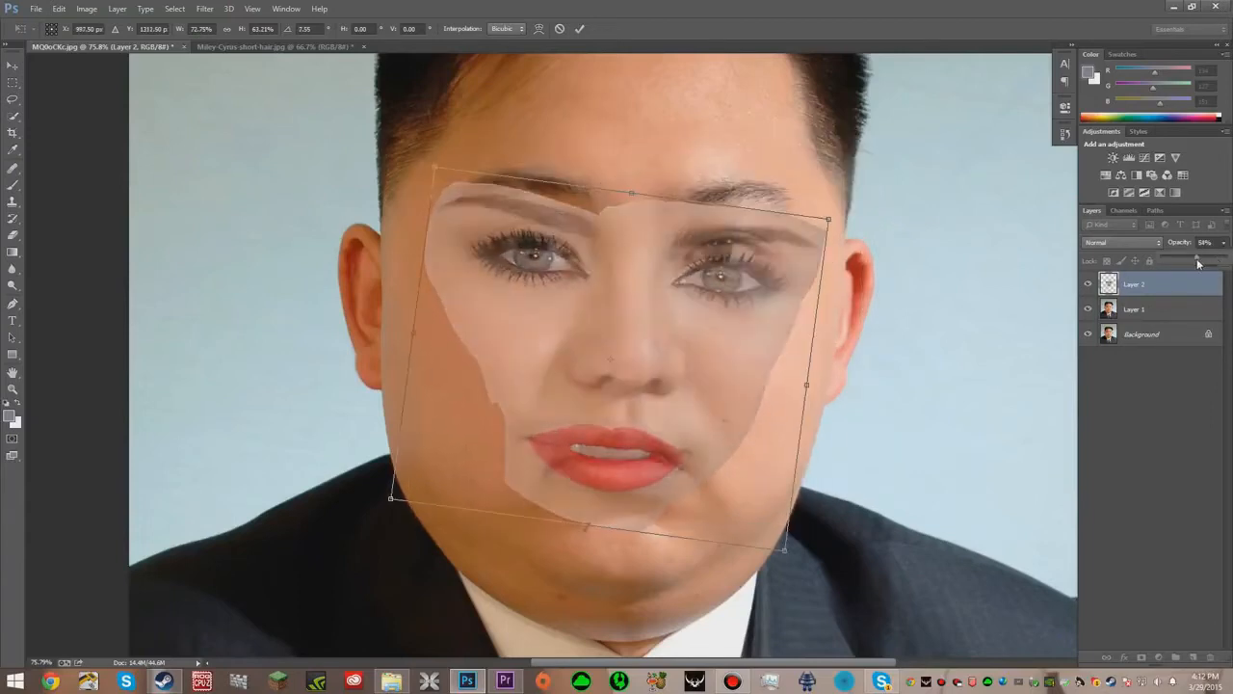
{"action": "left_click_drag", "start_coordinate": [632, 198], "coordinate": [641, 130]}
{"action": "left_click_drag", "start_coordinate": [652, 359], "coordinate": [660, 386]}
{"action": "left_click_drag", "start_coordinate": [679, 116], "coordinate": [652, 113]}
{"action": "mouse_move", "coordinate": [633, 157]}
{"action": "left_mouse_down"}
{"action": "mouse_move", "coordinate": [633, 146]}
{"action": "mouse_move", "coordinate": [629, 157]}
{"action": "left_mouse_up"}
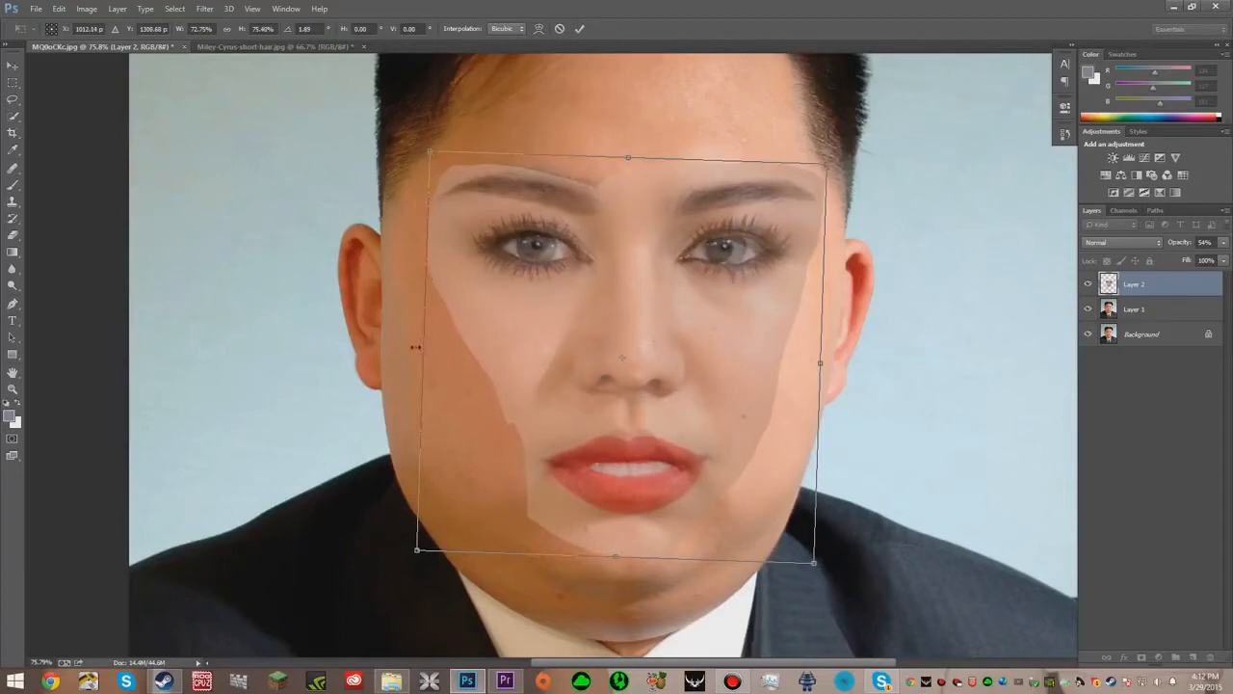
{"action": "left_click_drag", "start_coordinate": [415, 356], "coordinate": [407, 356]}
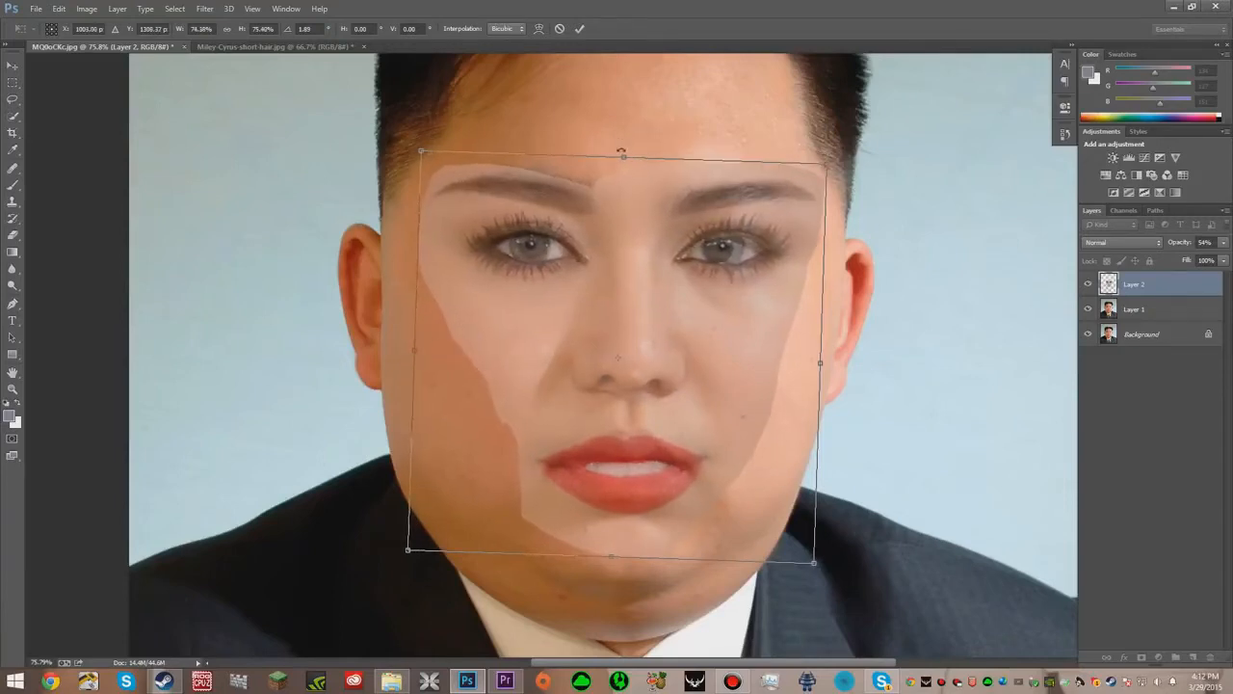
{"action": "left_click_drag", "start_coordinate": [629, 154], "coordinate": [624, 149]}
{"action": "left_click_drag", "start_coordinate": [420, 350], "coordinate": [427, 338]}
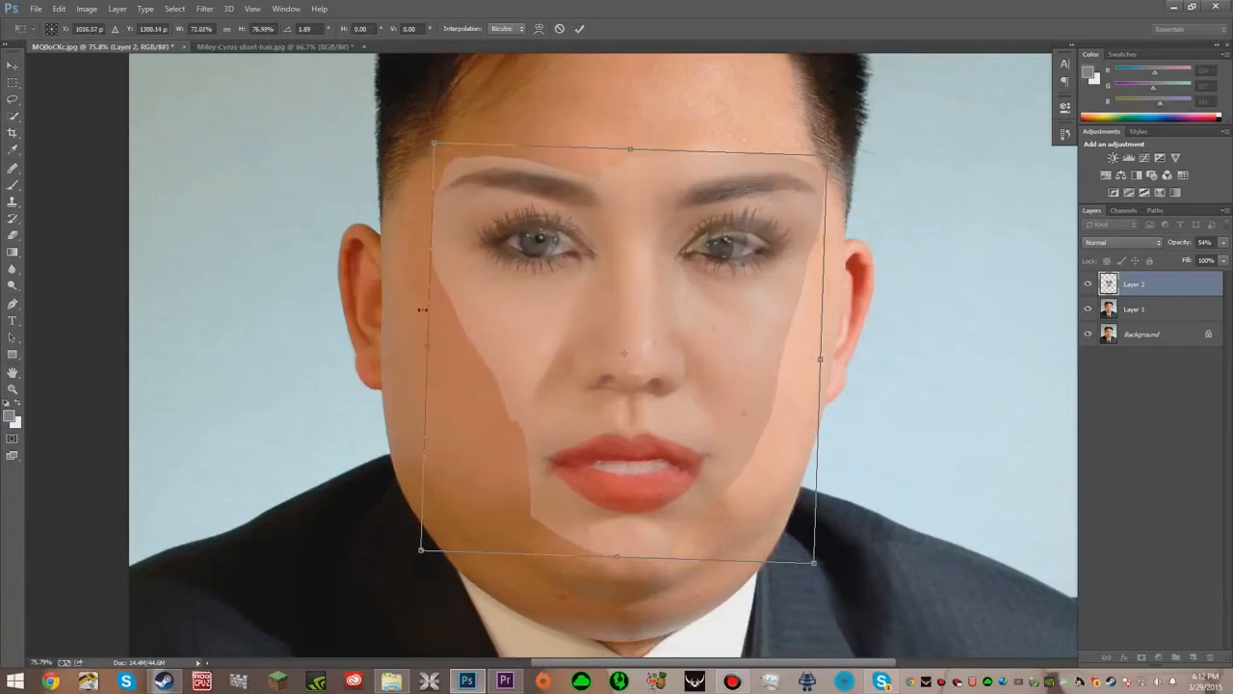
{"action": "left_click_drag", "start_coordinate": [631, 154], "coordinate": [631, 158]}
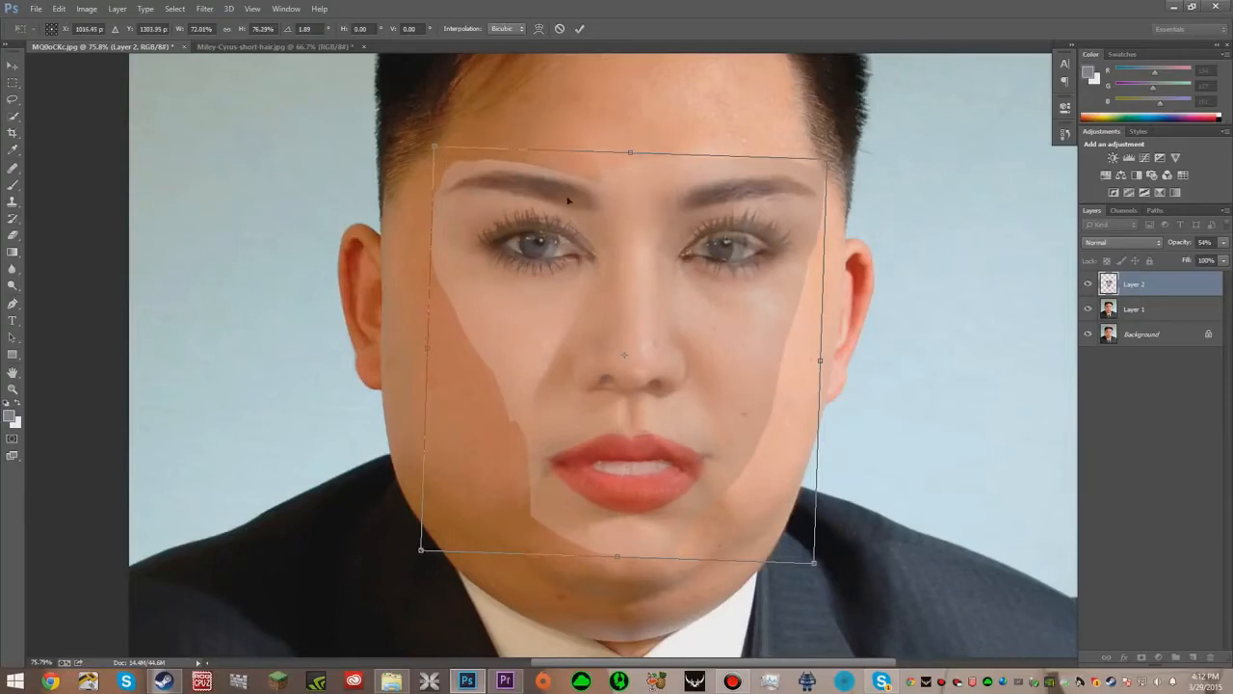
{"action": "left_click_drag", "start_coordinate": [427, 350], "coordinate": [417, 348]}
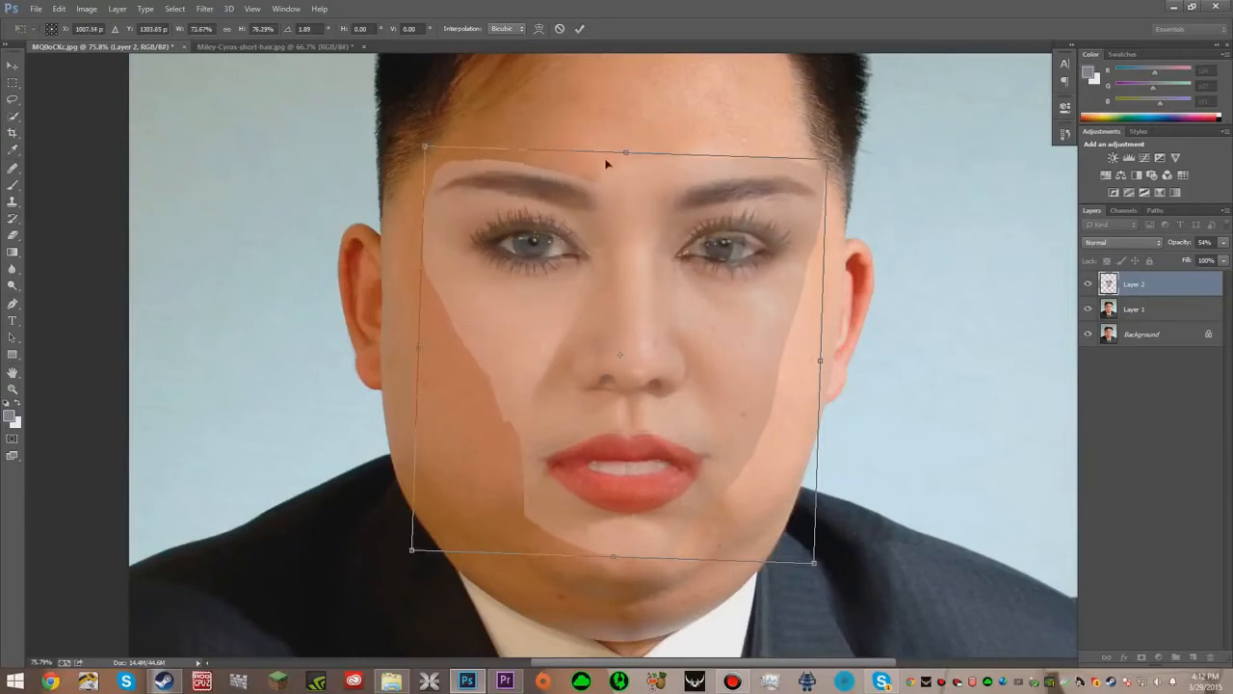
{"action": "left_click_drag", "start_coordinate": [627, 151], "coordinate": [626, 152]}
- Fine-tune the face layer's rotation, size and position, then commit the transform
{"action": "left_click_drag", "start_coordinate": [827, 156], "coordinate": [821, 169]}
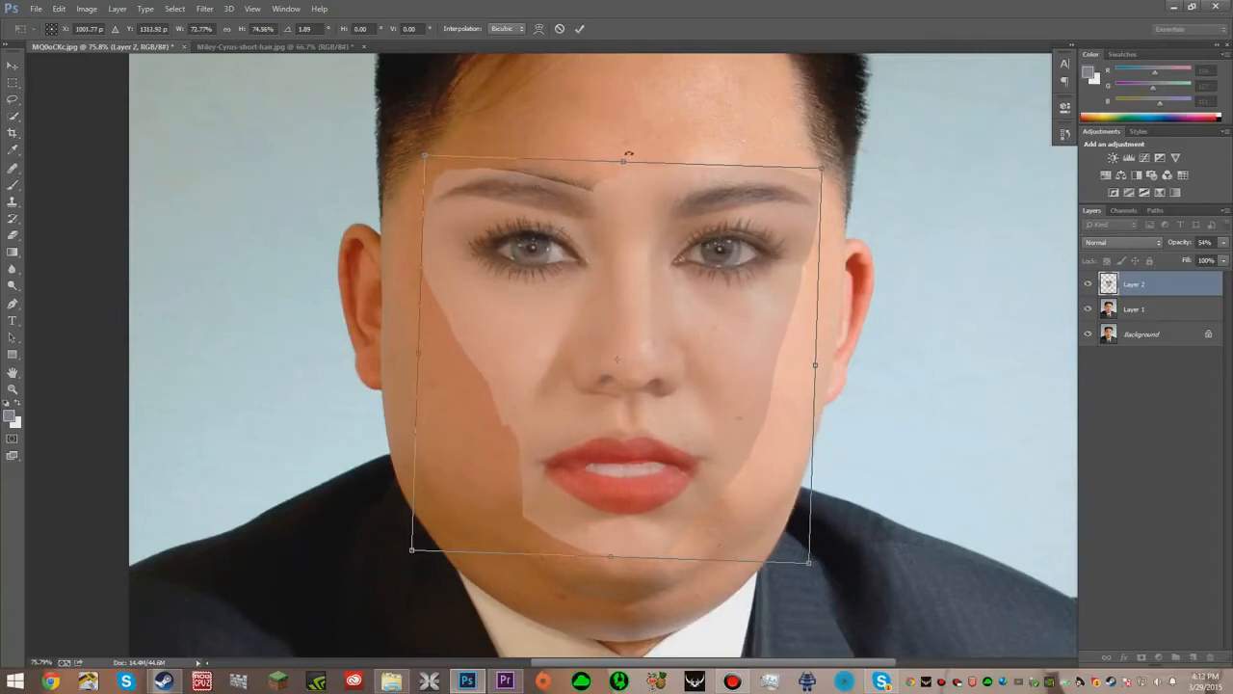
{"action": "left_click_drag", "start_coordinate": [628, 154], "coordinate": [628, 150]}
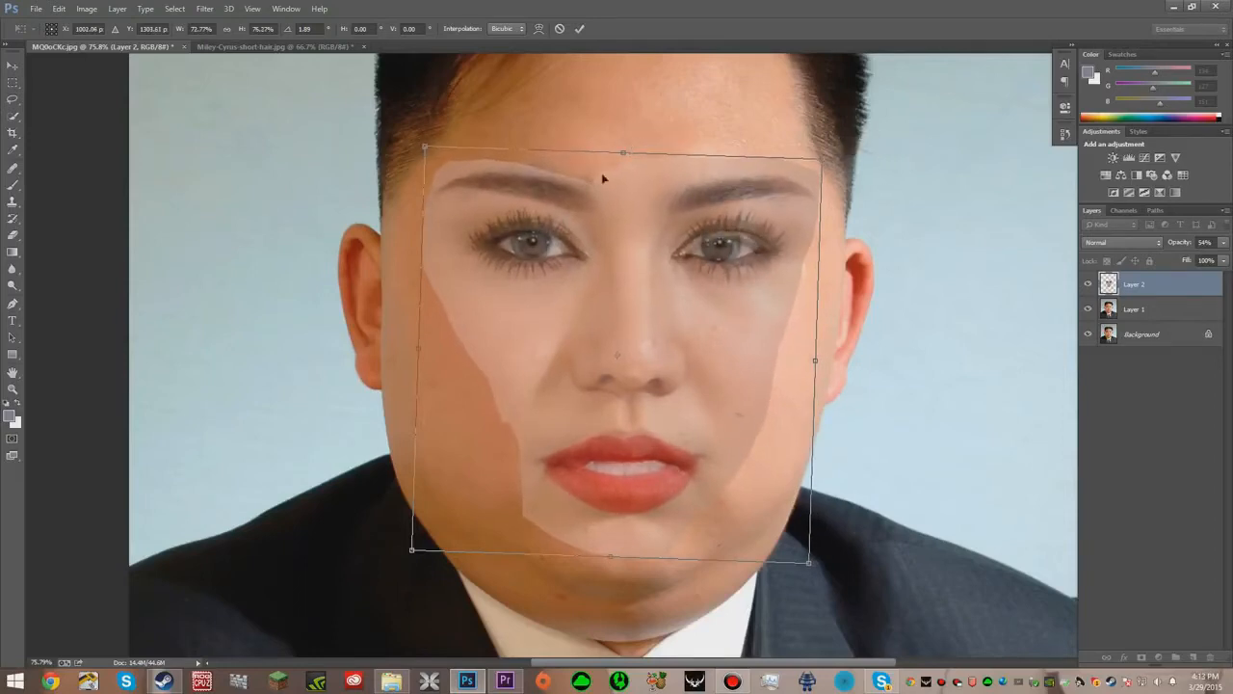
{"action": "left_click_drag", "start_coordinate": [818, 359], "coordinate": [819, 359]}
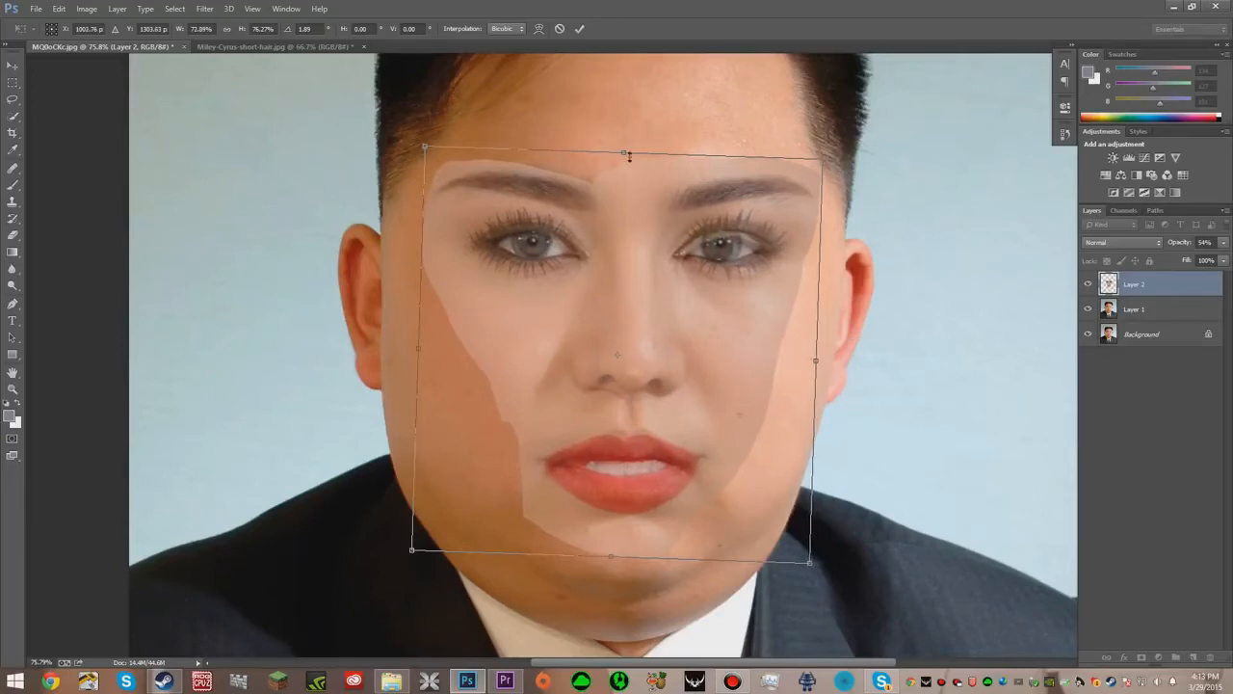
{"action": "left_click_drag", "start_coordinate": [626, 152], "coordinate": [618, 205]}
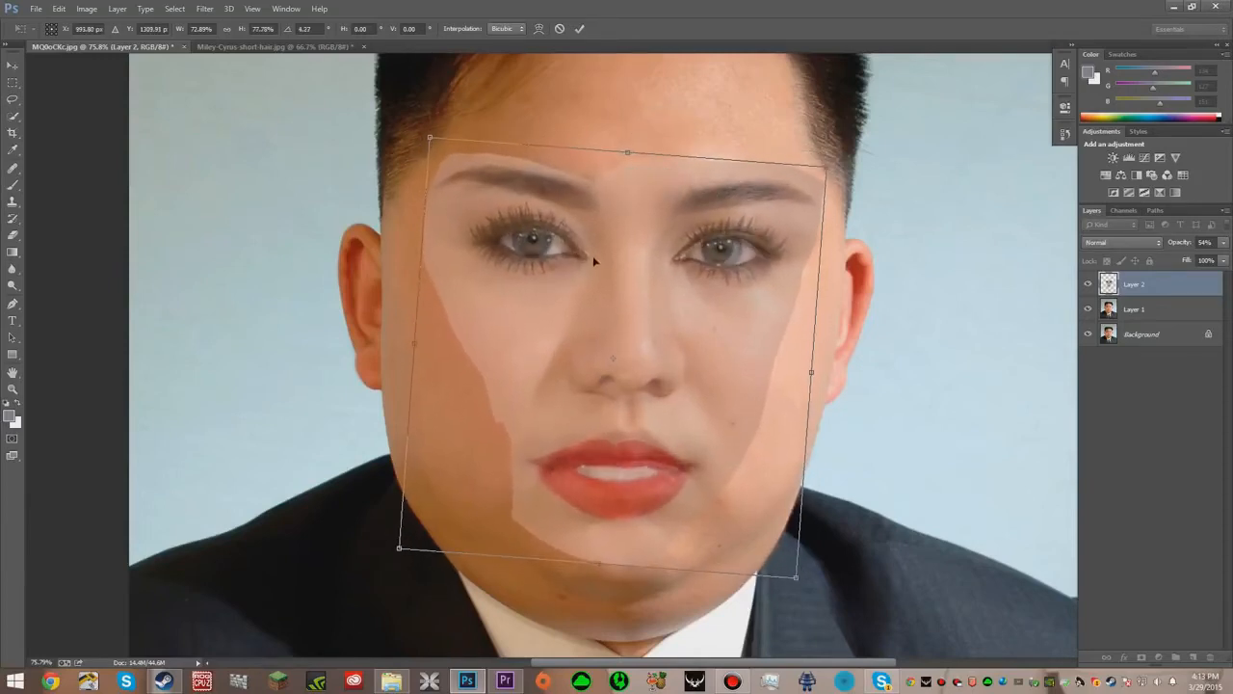
{"action": "left_click_drag", "start_coordinate": [647, 136], "coordinate": [651, 117]}
{"action": "mouse_move", "coordinate": [675, 231]}
{"action": "left_mouse_down"}
{"action": "mouse_move", "coordinate": [690, 243]}
{"action": "mouse_move", "coordinate": [687, 213]}
{"action": "left_mouse_up"}
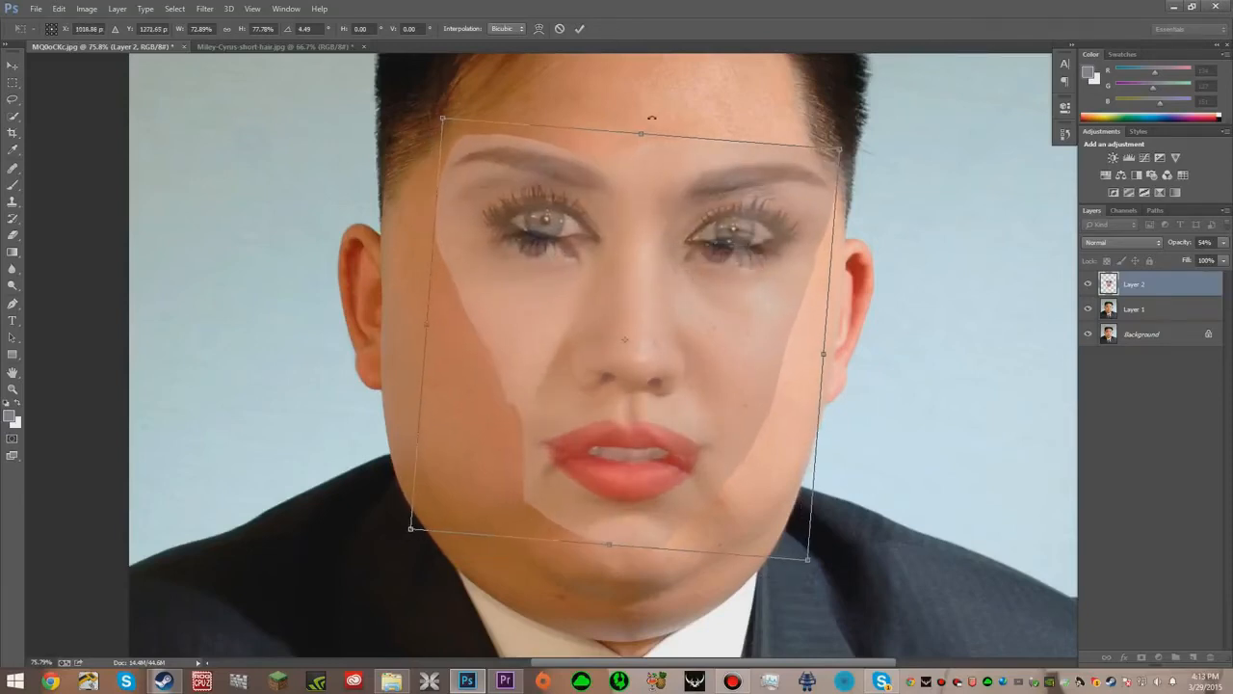
{"action": "left_click_drag", "start_coordinate": [637, 131], "coordinate": [615, 154]}
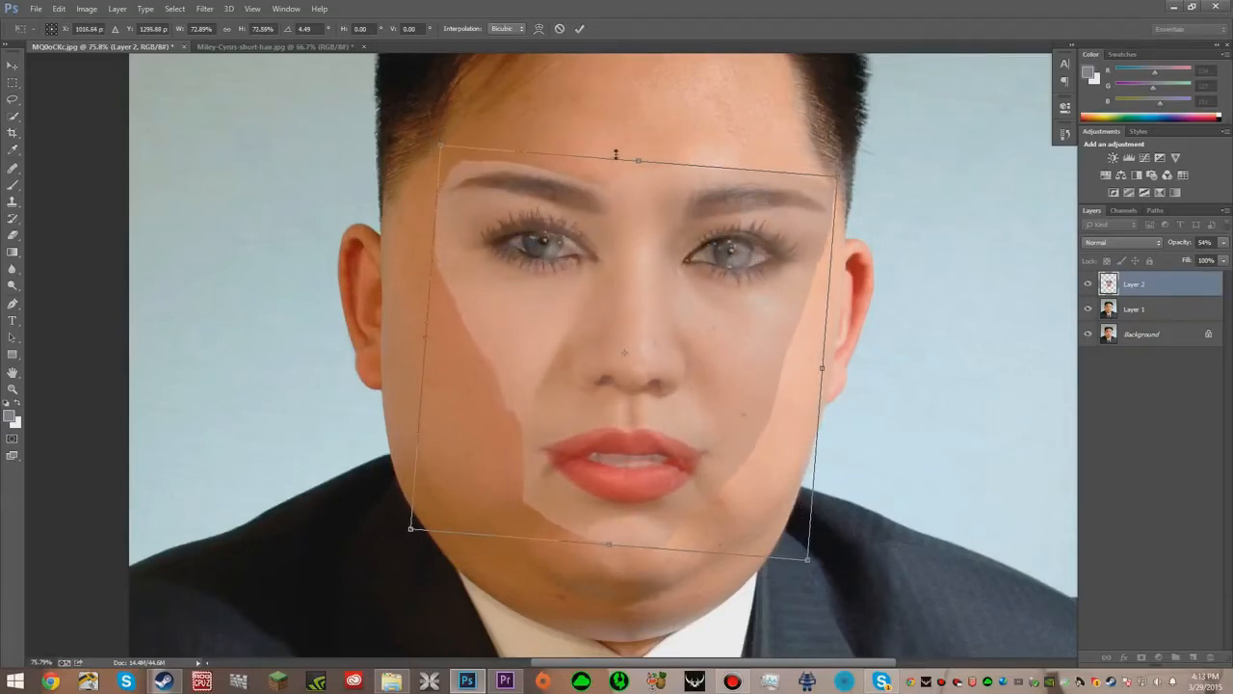
{"action": "left_click_drag", "start_coordinate": [427, 336], "coordinate": [414, 336]}
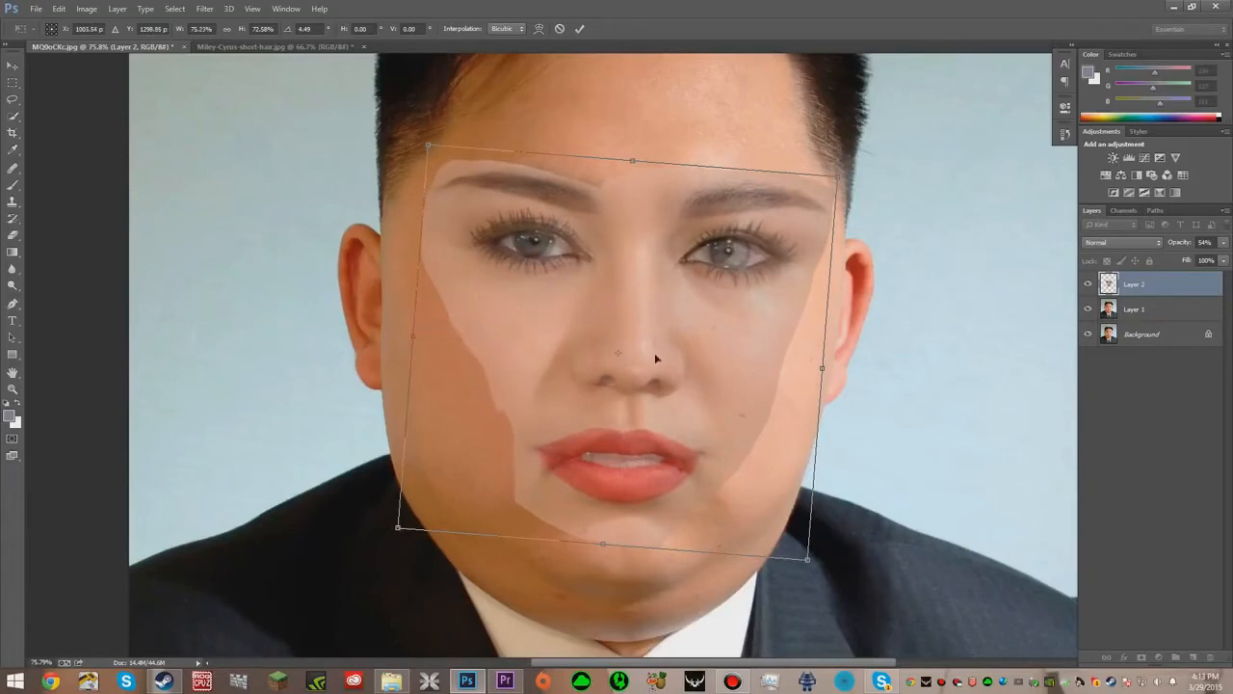
{"action": "left_click_drag", "start_coordinate": [820, 369], "coordinate": [811, 367]}
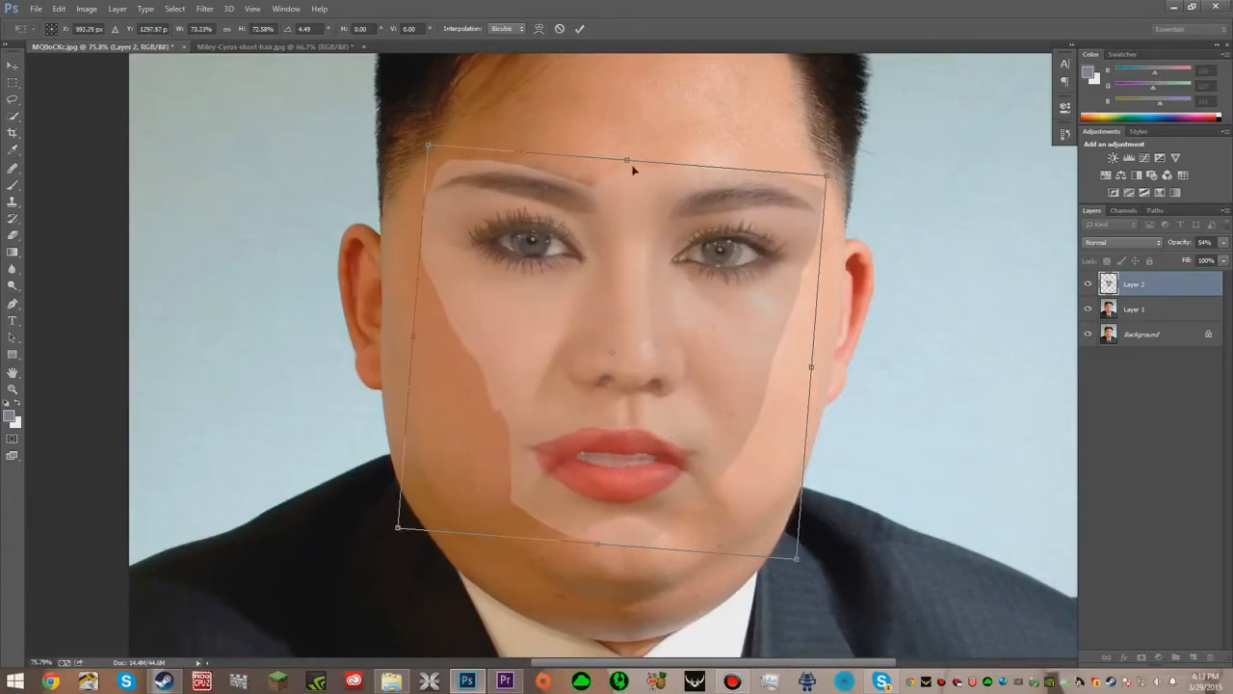
{"action": "left_click_drag", "start_coordinate": [633, 155], "coordinate": [622, 117]}
{"action": "left_click_drag", "start_coordinate": [602, 272], "coordinate": [598, 280]}
{"action": "left_click_drag", "start_coordinate": [646, 144], "coordinate": [641, 143]}
{"action": "left_click_drag", "start_coordinate": [825, 175], "coordinate": [829, 169]}
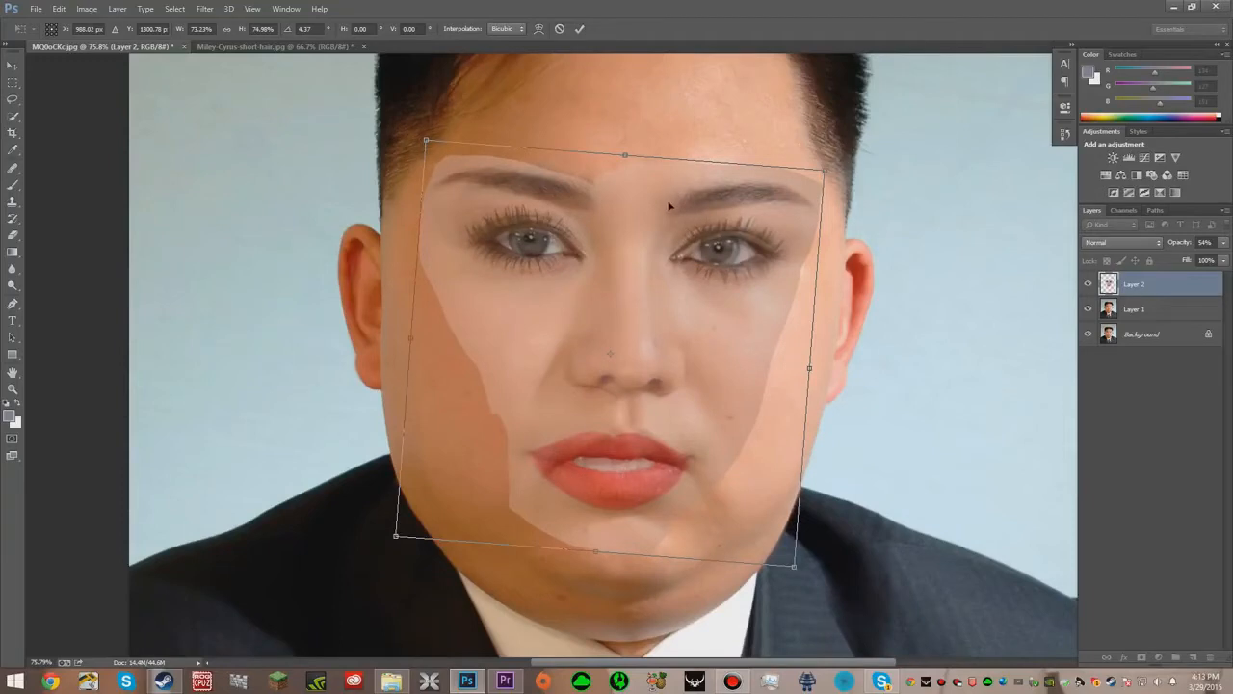
{"action": "key", "text": "Return"}
- Restore the face layer's opacity to 100% and load its pixels as a selection
{"action": "left_click", "coordinate": [1224, 243]}
{"action": "left_click_drag", "start_coordinate": [1198, 258], "coordinate": [1231, 259]}
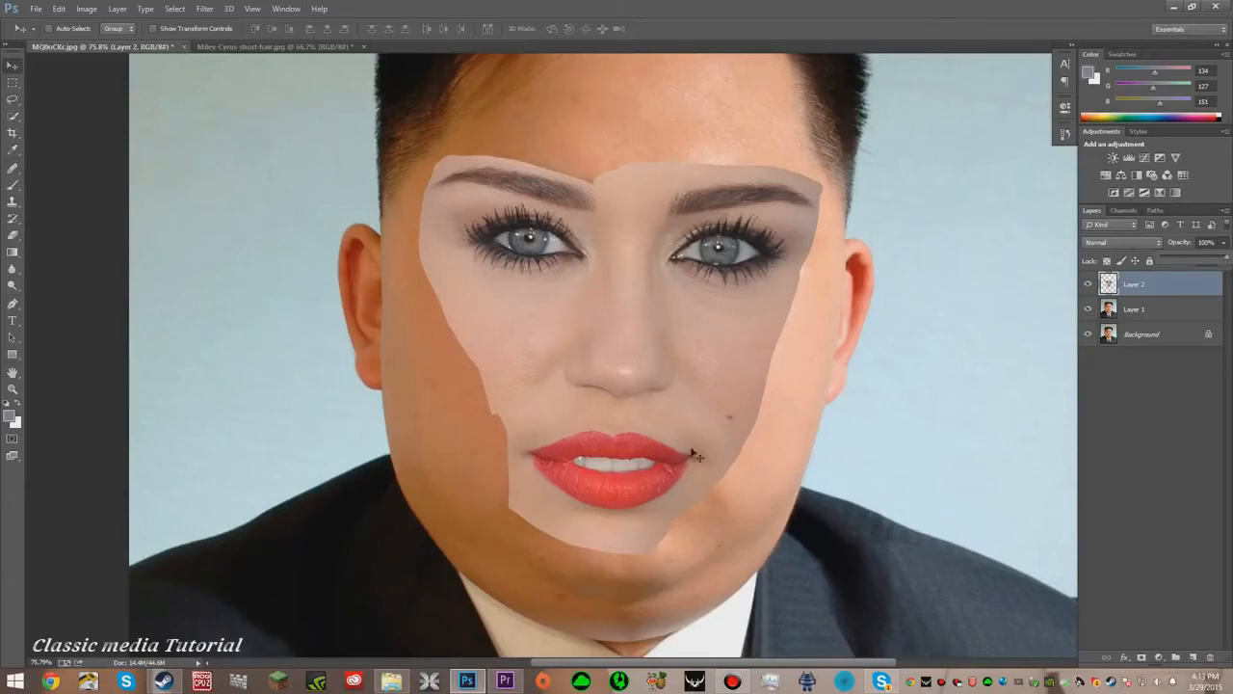
{"action": "right_click", "coordinate": [1114, 288]}
{"action": "left_click", "coordinate": [1107, 326]}
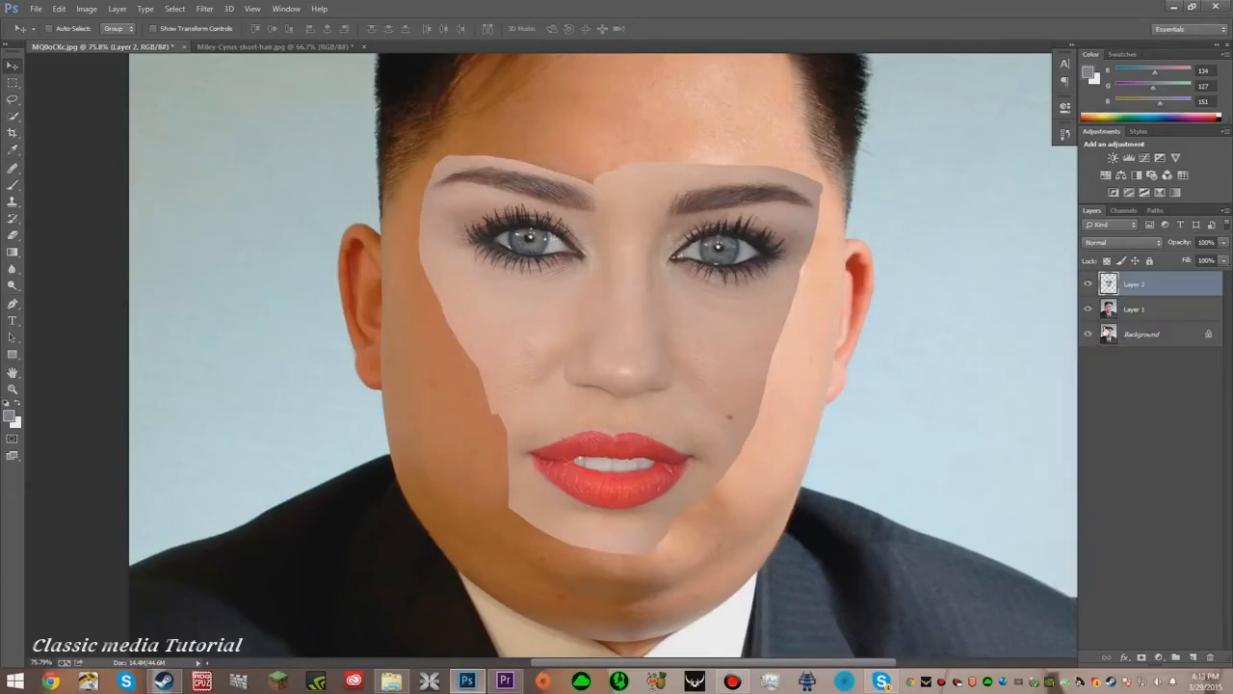
{"action": "left_click", "coordinate": [205, 9]}
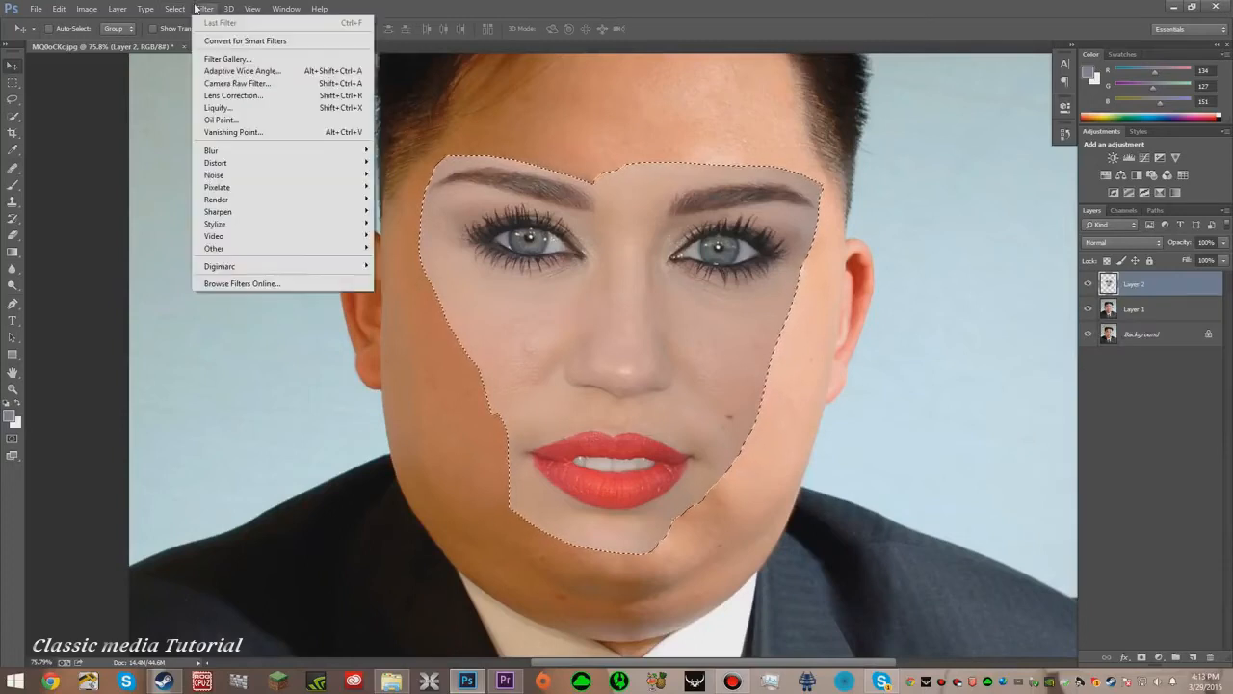
{"action": "mouse_move", "coordinate": [174, 9]}
{"action": "left_click", "coordinate": [192, 62]}
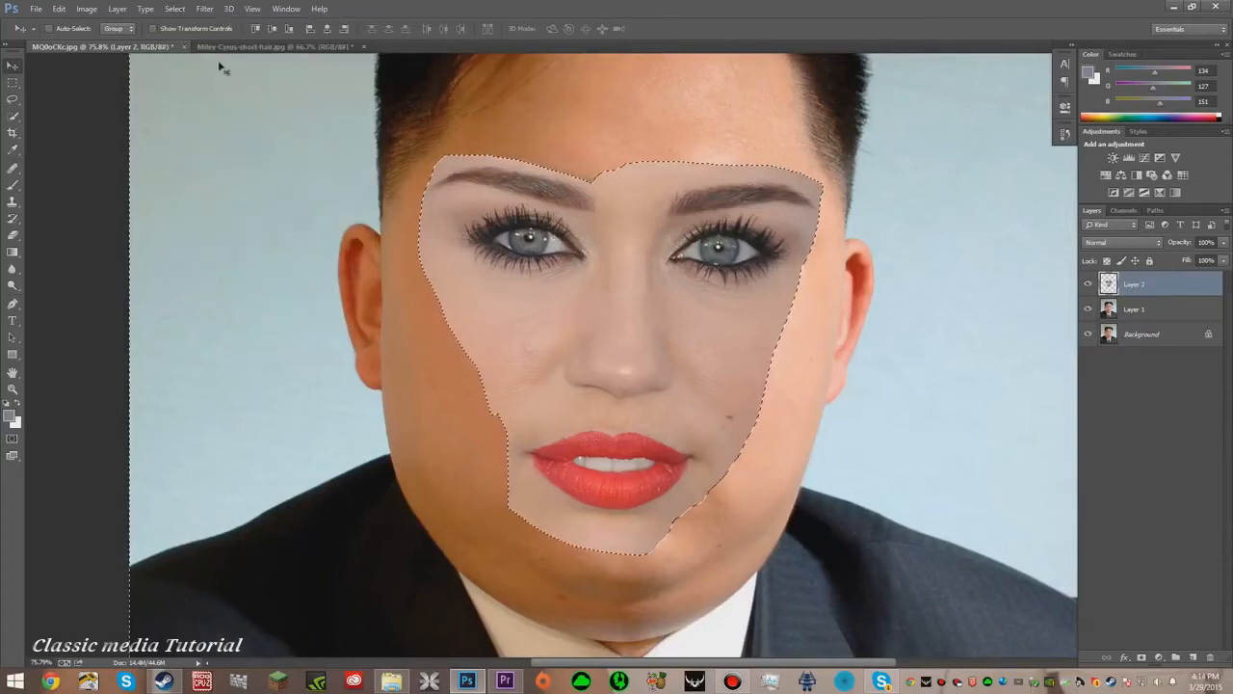
- Expand the face selection
{"action": "left_click", "coordinate": [175, 8]}
{"action": "mouse_move", "coordinate": [185, 162]}
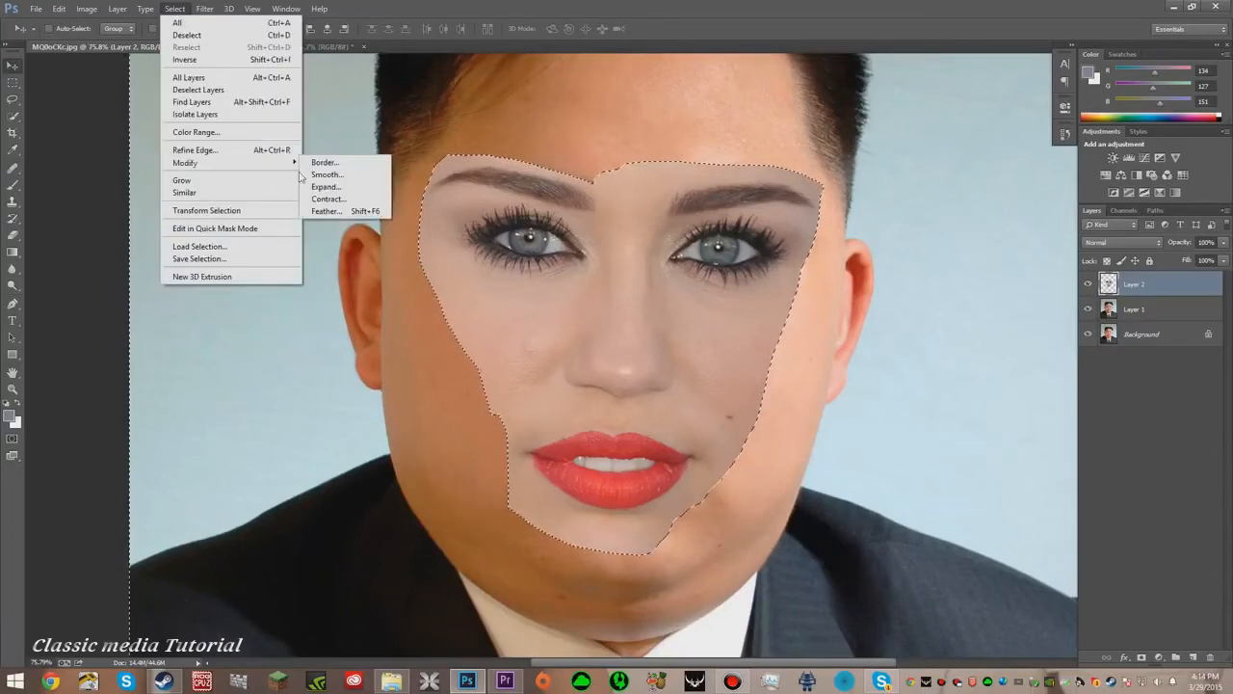
{"action": "left_click", "coordinate": [328, 186]}
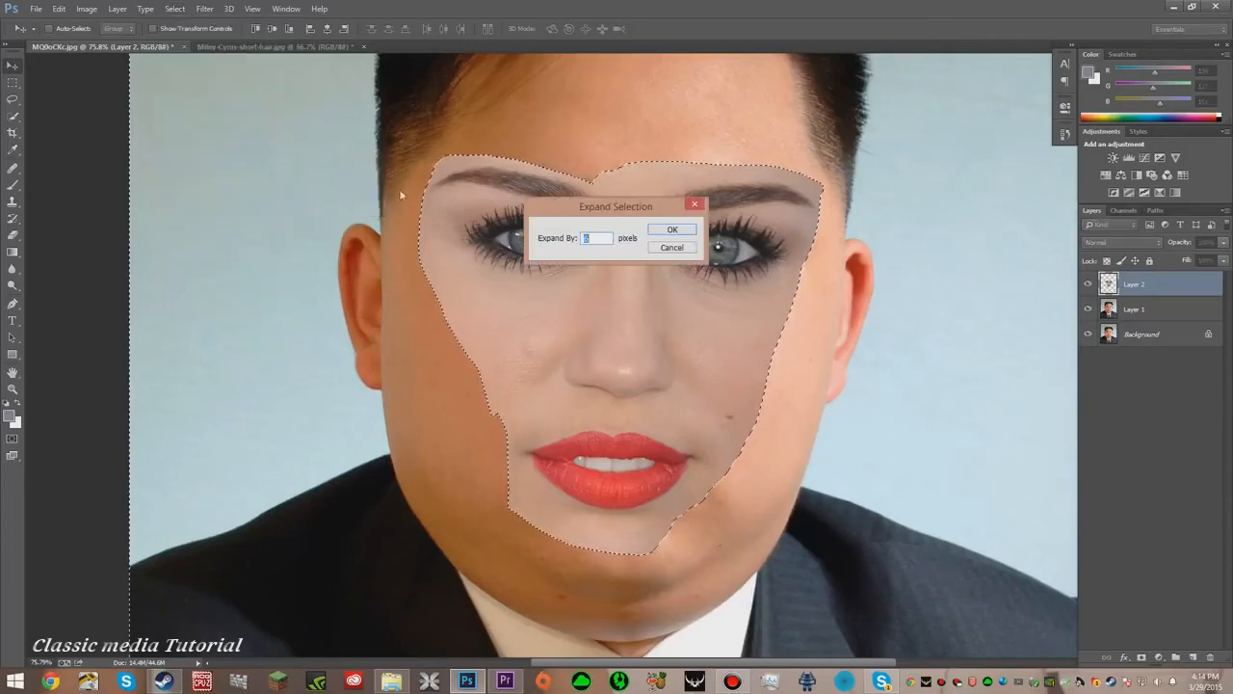
{"action": "left_click", "coordinate": [672, 230]}
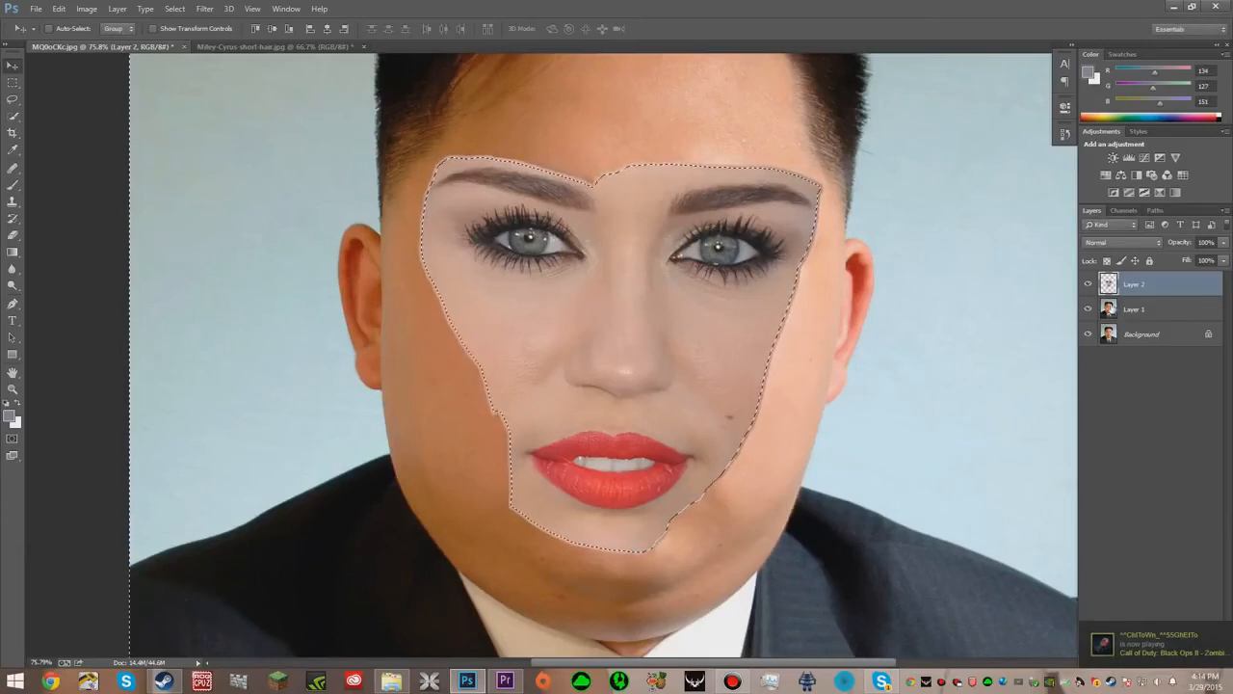
- Try deleting the selected area from Layer 1 with the face layer and background hidden, then undo the deletion
{"action": "left_click", "coordinate": [1088, 284]}
{"action": "left_click", "coordinate": [1088, 334]}
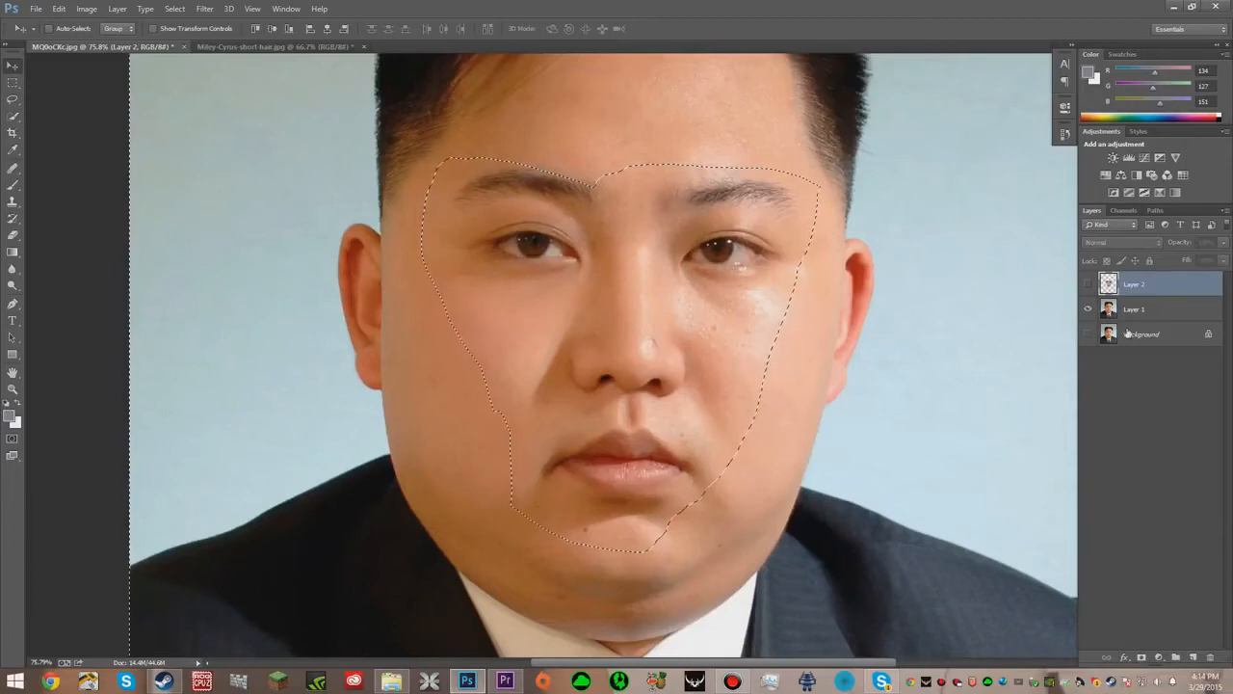
{"action": "left_click", "coordinate": [1158, 316]}
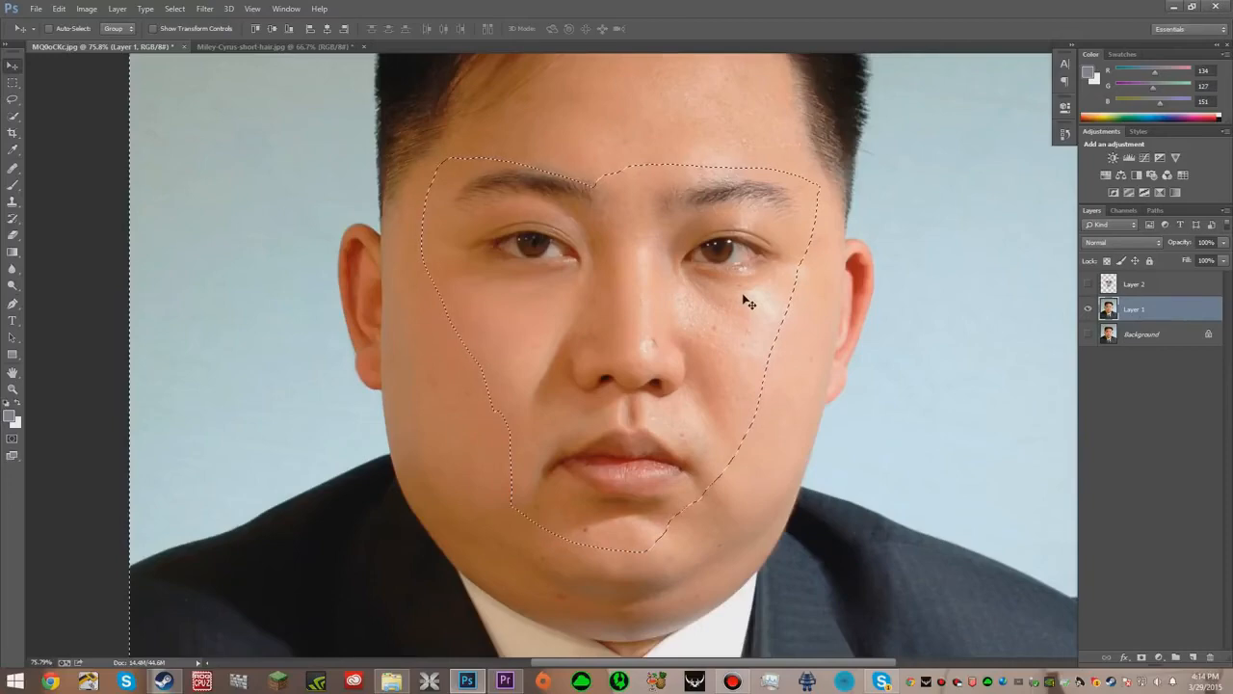
{"action": "key", "text": "Delete"}
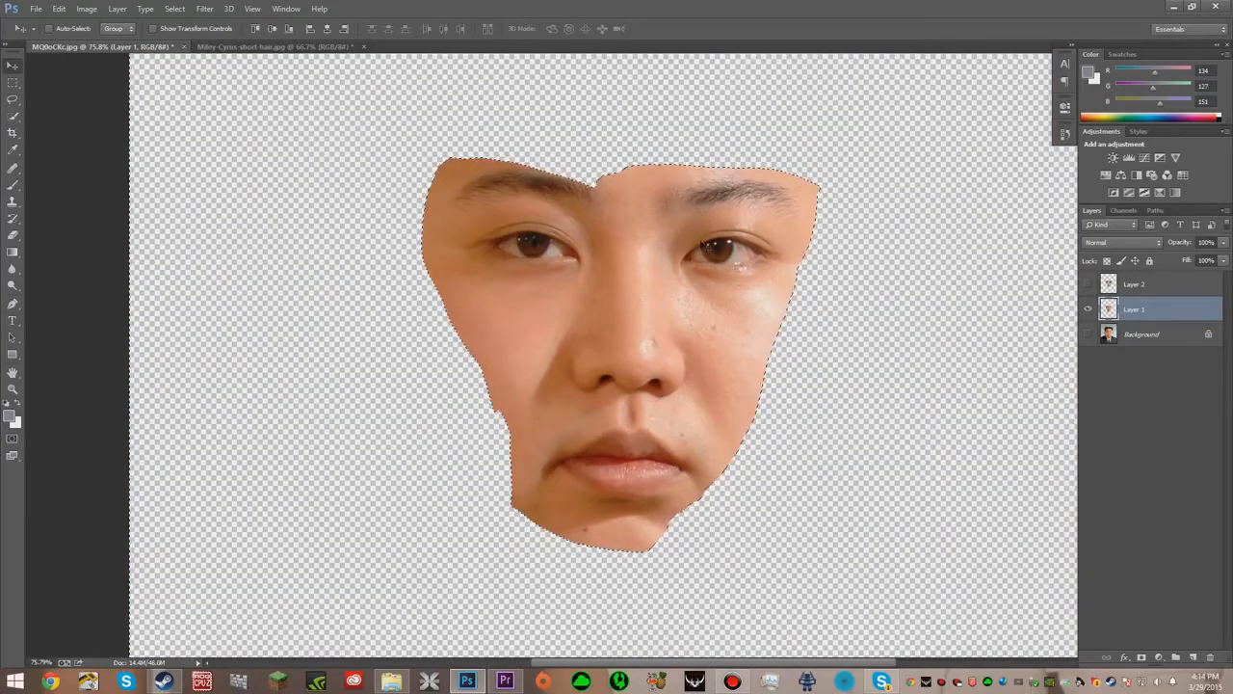
{"action": "key", "text": "ctrl+z"}
- Invert the selection while working on Layer 1, keeping the background layer hidden
{"action": "left_click", "coordinate": [173, 8]}
{"action": "left_click", "coordinate": [197, 60]}
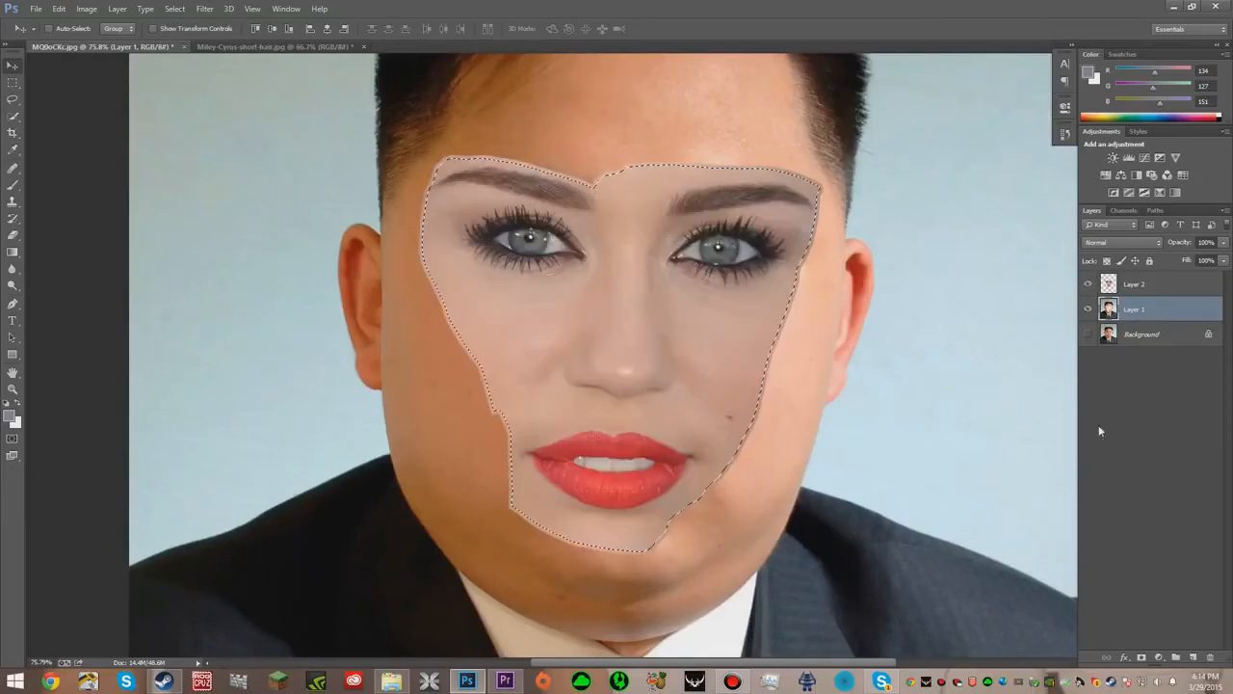
{"action": "left_click", "coordinate": [1089, 334]}
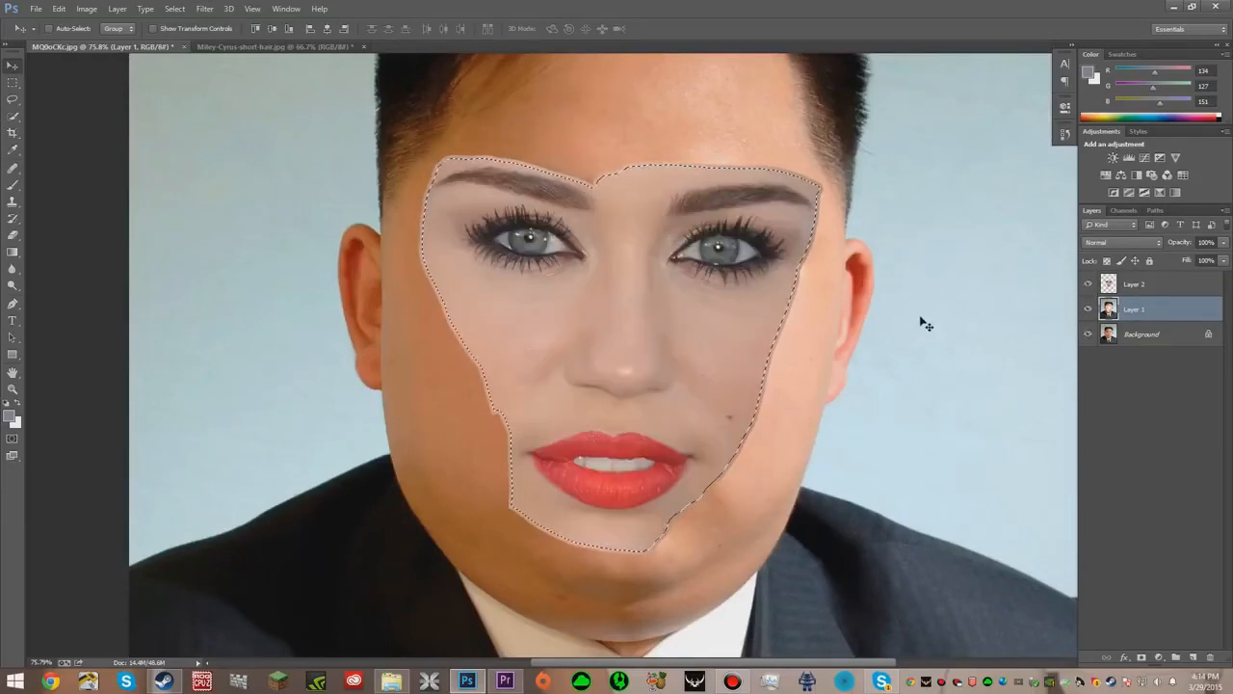
{"action": "left_click", "coordinate": [1090, 335]}
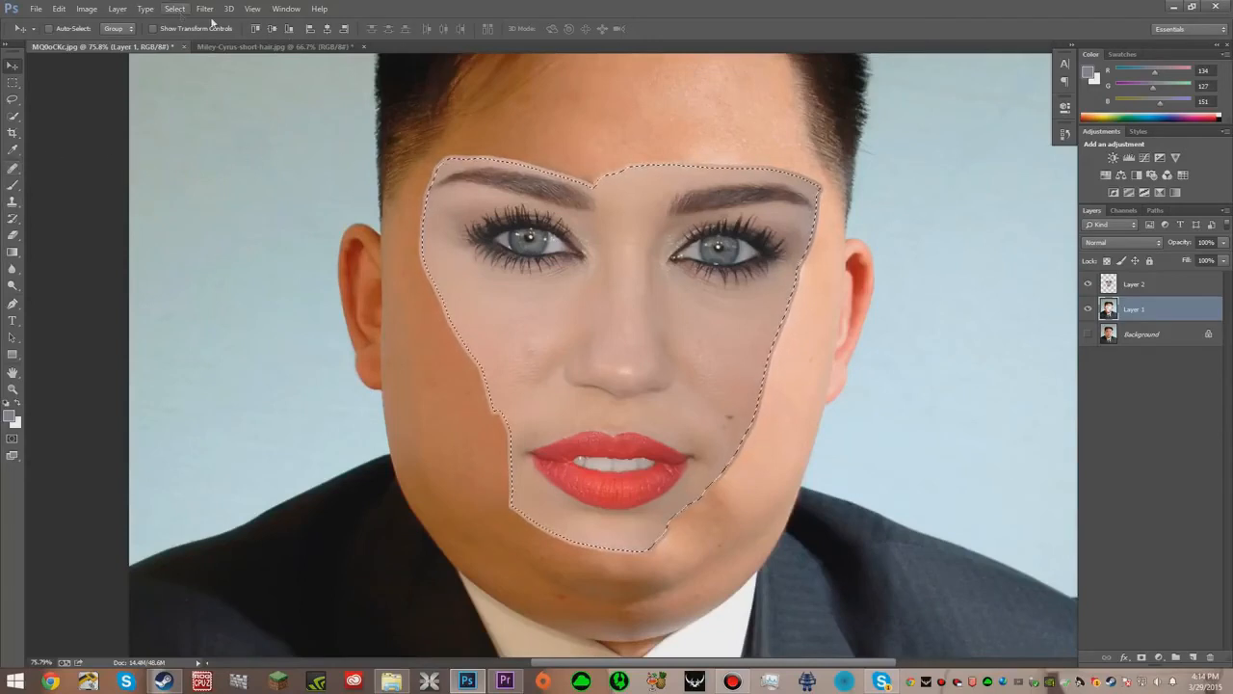
- Select Layer 1 and Layer 2 together and auto-blend them using Panorama with Seamless Tones and Colors
{"action": "left_click", "coordinate": [174, 8]}
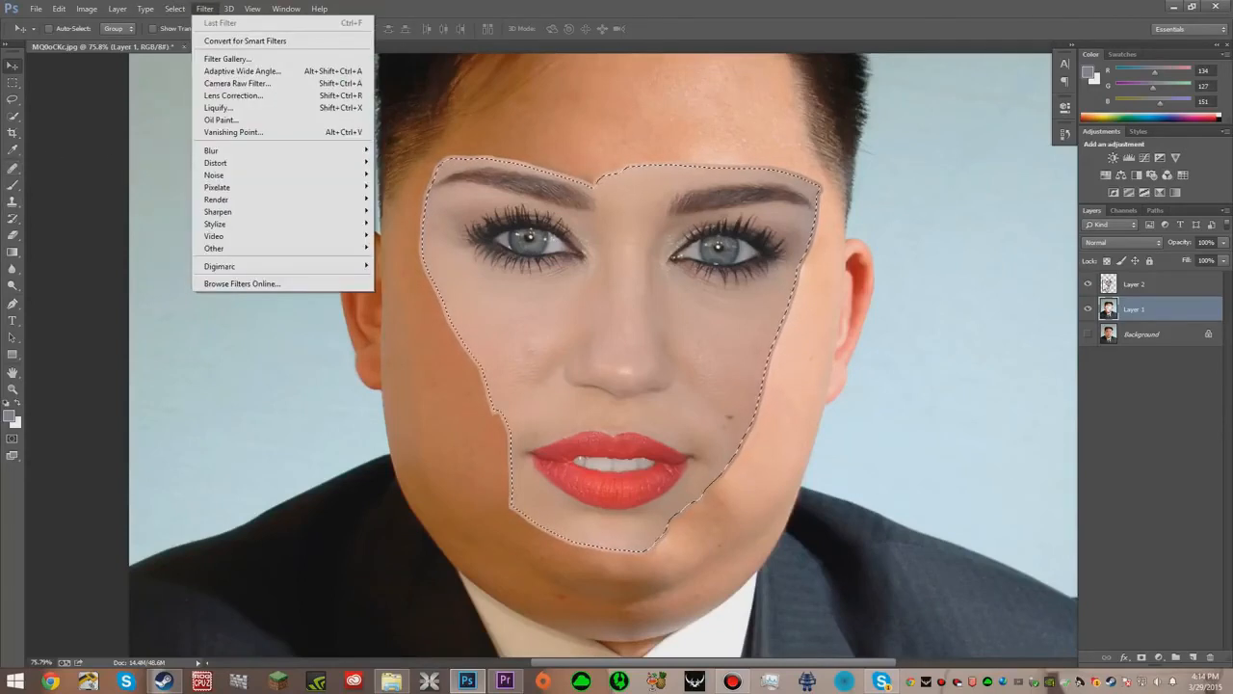
{"action": "right_click", "coordinate": [1108, 285]}
{"action": "left_click", "coordinate": [1122, 329]}
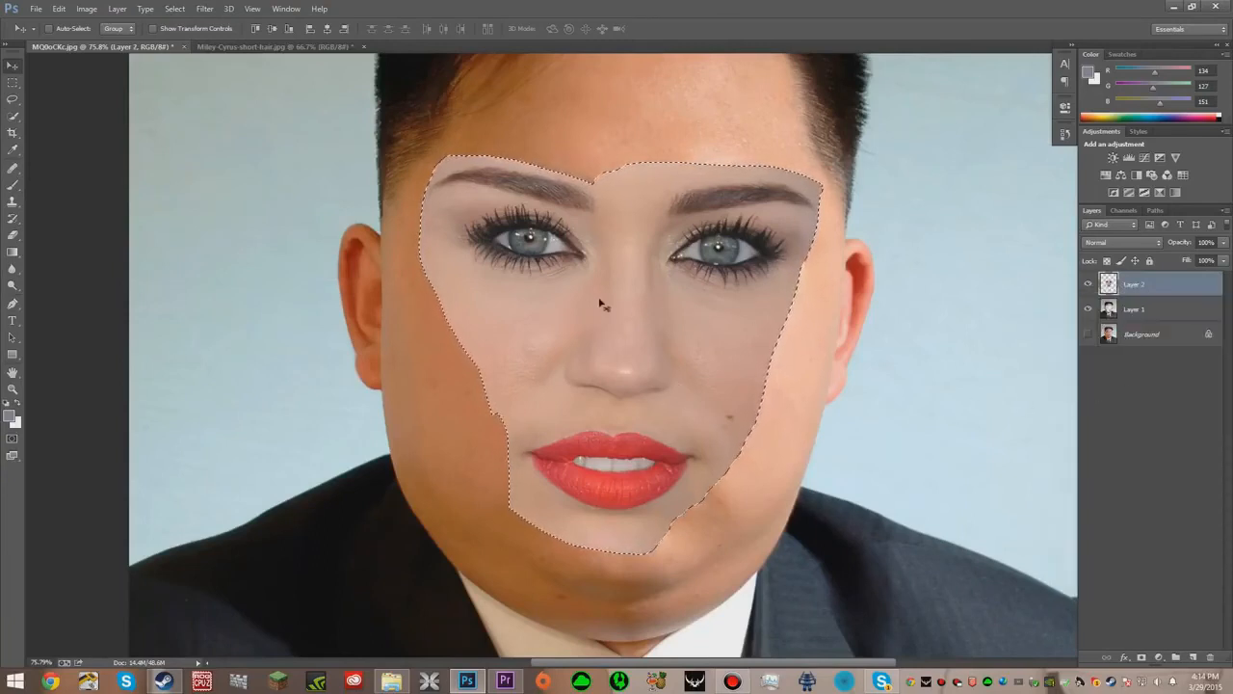
{"action": "left_click", "coordinate": [1140, 314], "text": "shift"}
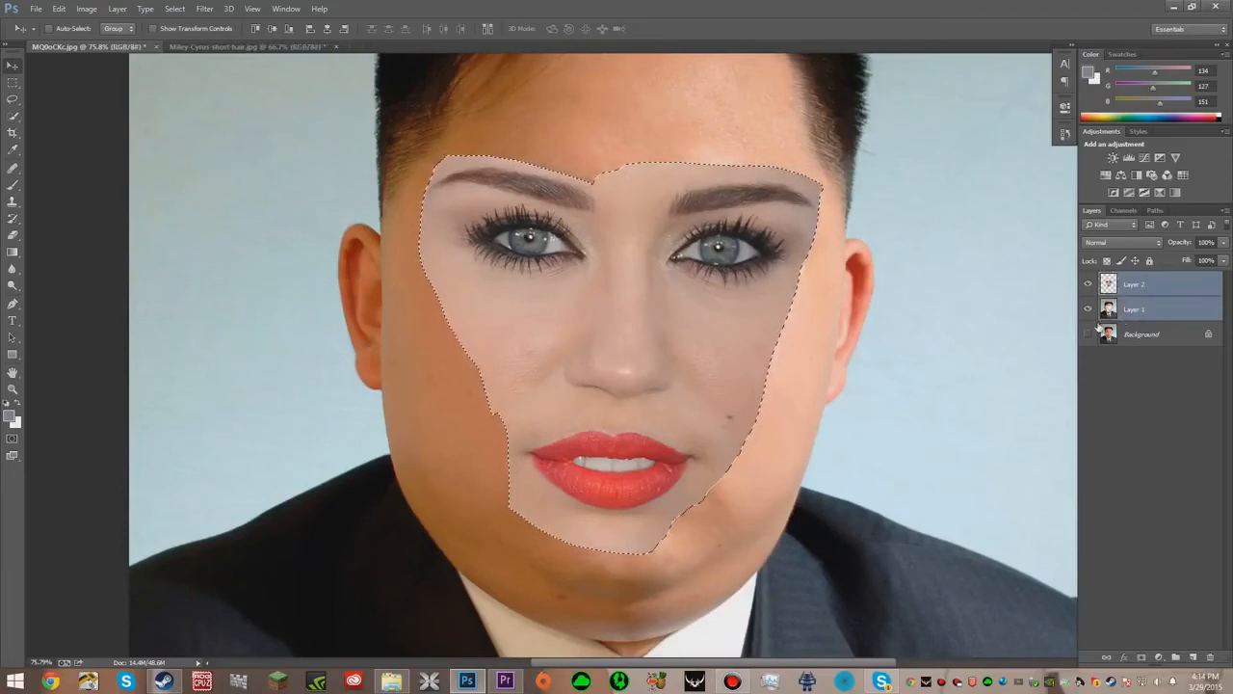
{"action": "left_click", "coordinate": [59, 7]}
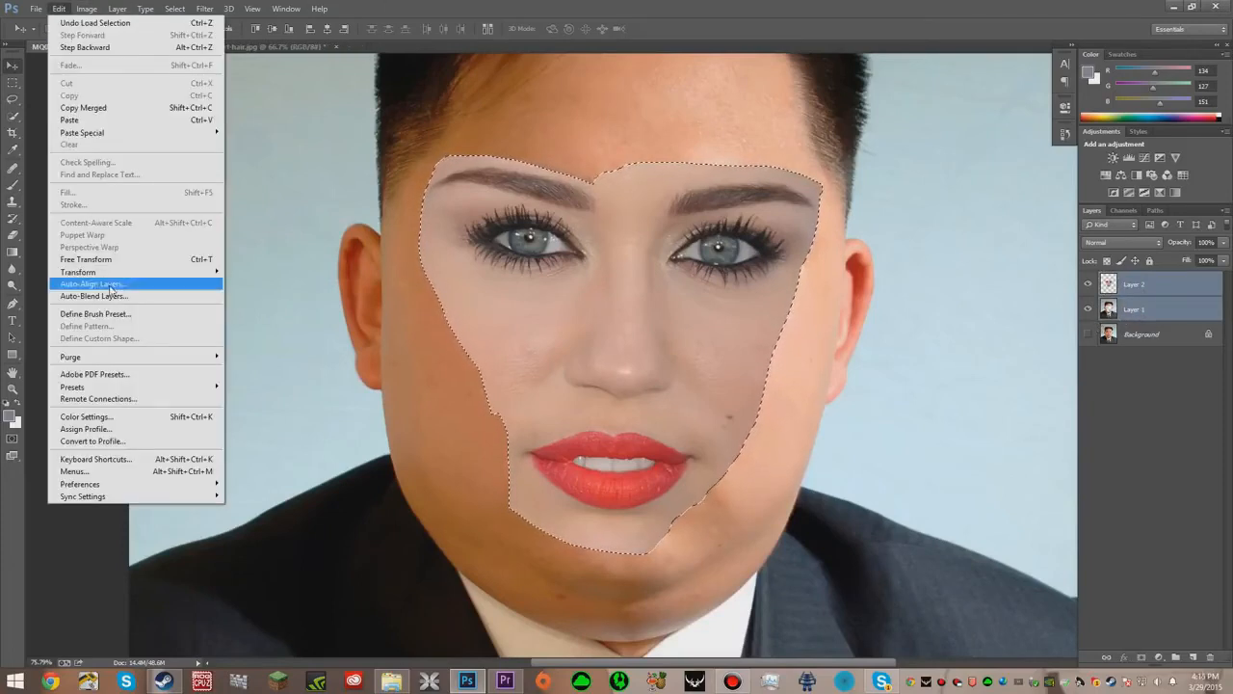
{"action": "left_click", "coordinate": [180, 293]}
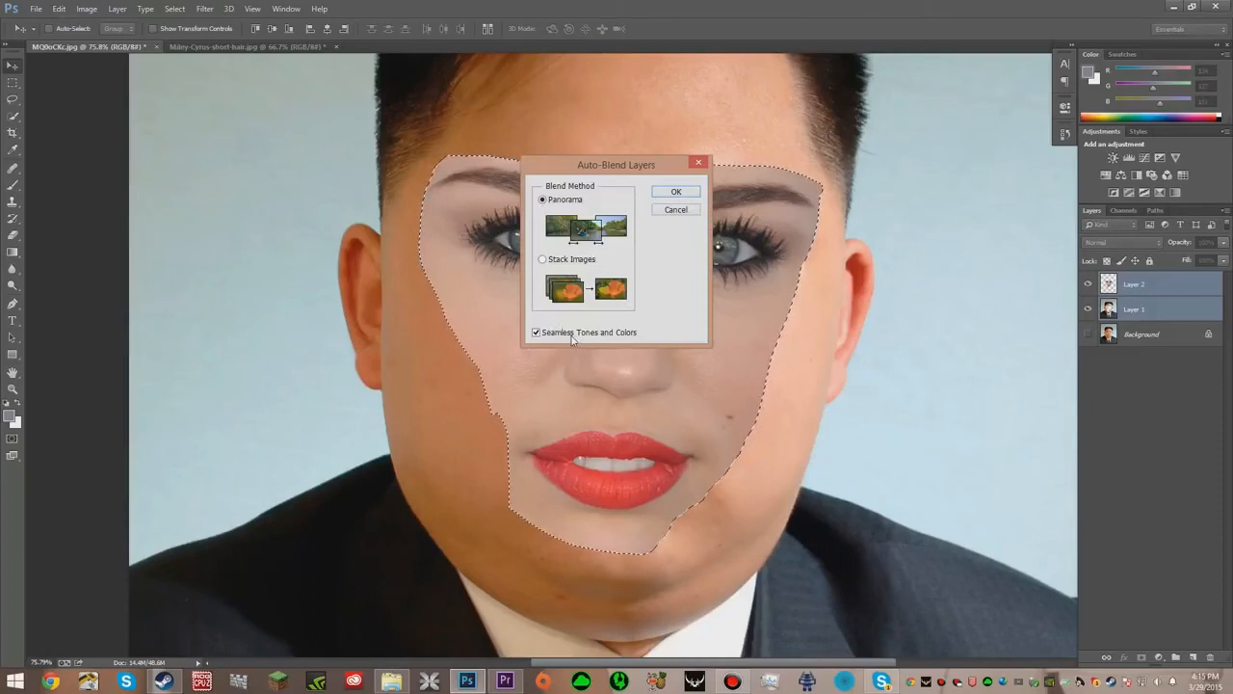
{"action": "left_click", "coordinate": [684, 195]}
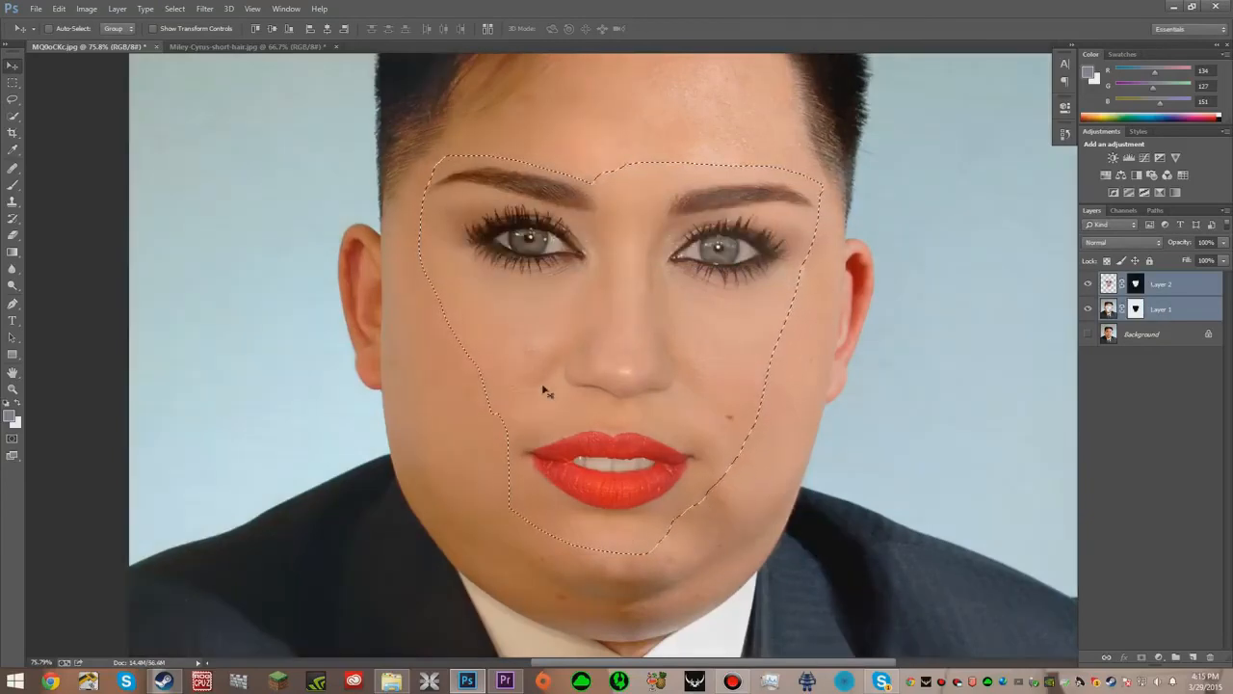
- Deselect the current selection
{"action": "left_click", "coordinate": [12, 389]}
{"action": "left_click", "coordinate": [400, 371], "text": "alt"}
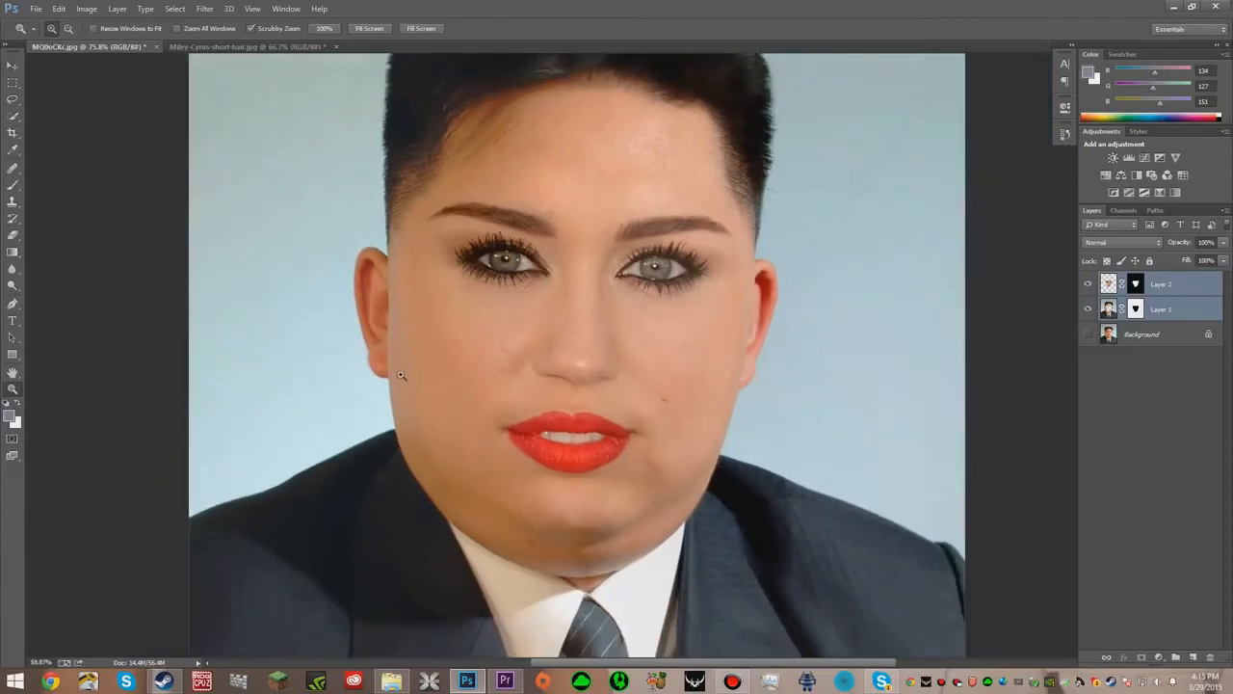
{"action": "left_click", "coordinate": [394, 395], "text": "alt"}
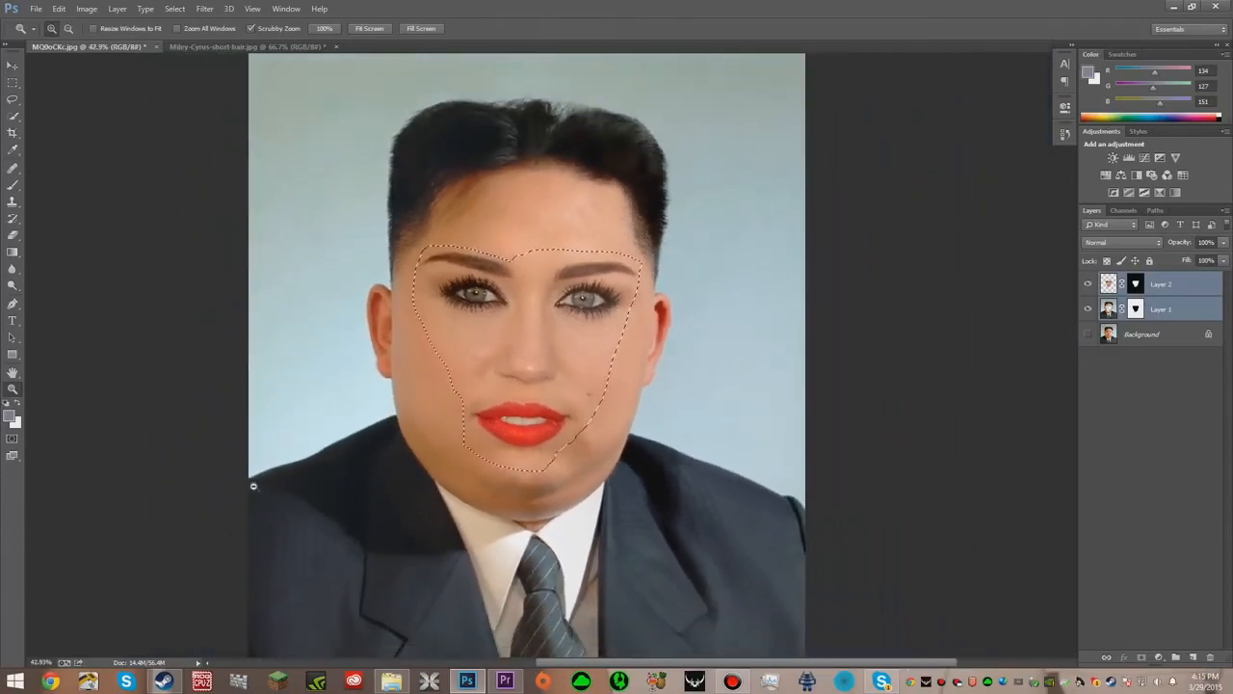
{"action": "left_click", "coordinate": [12, 99]}
{"action": "left_click", "coordinate": [401, 319]}
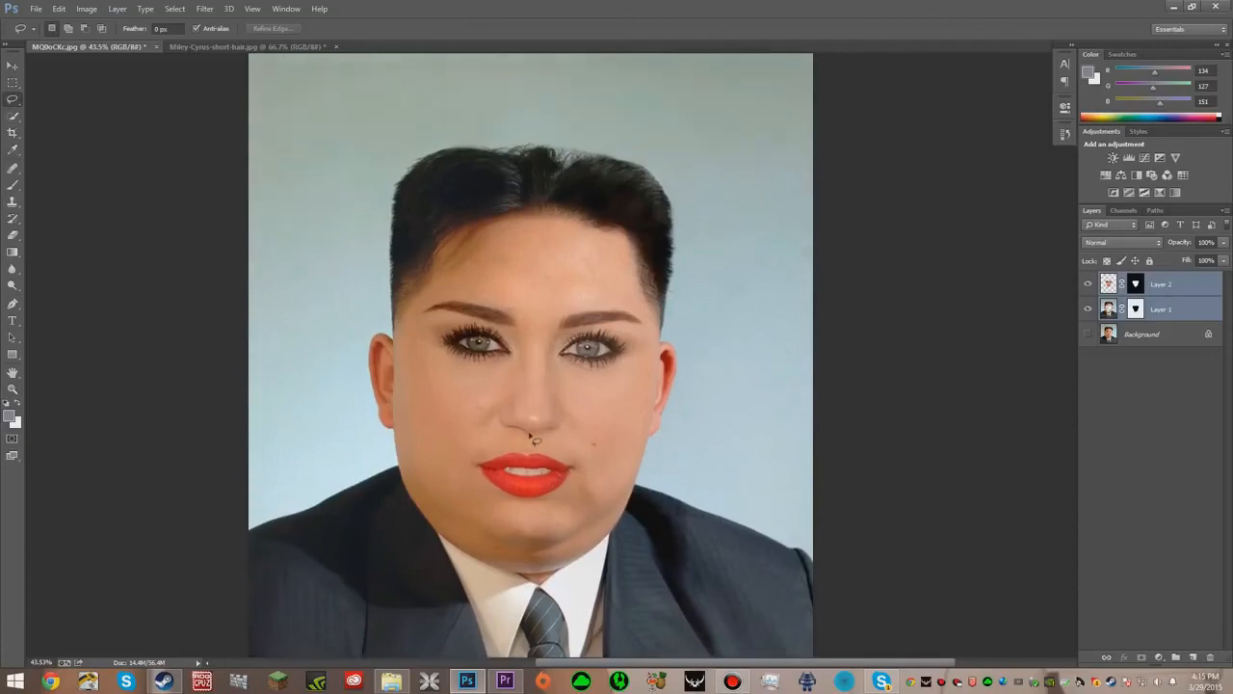
- Zoom in to inspect the blended eyes and brow, then fit the image on screen
{"action": "left_click", "coordinate": [13, 389]}
{"action": "left_click_drag", "start_coordinate": [438, 279], "coordinate": [573, 220]}
{"action": "left_click", "coordinate": [708, 238]}
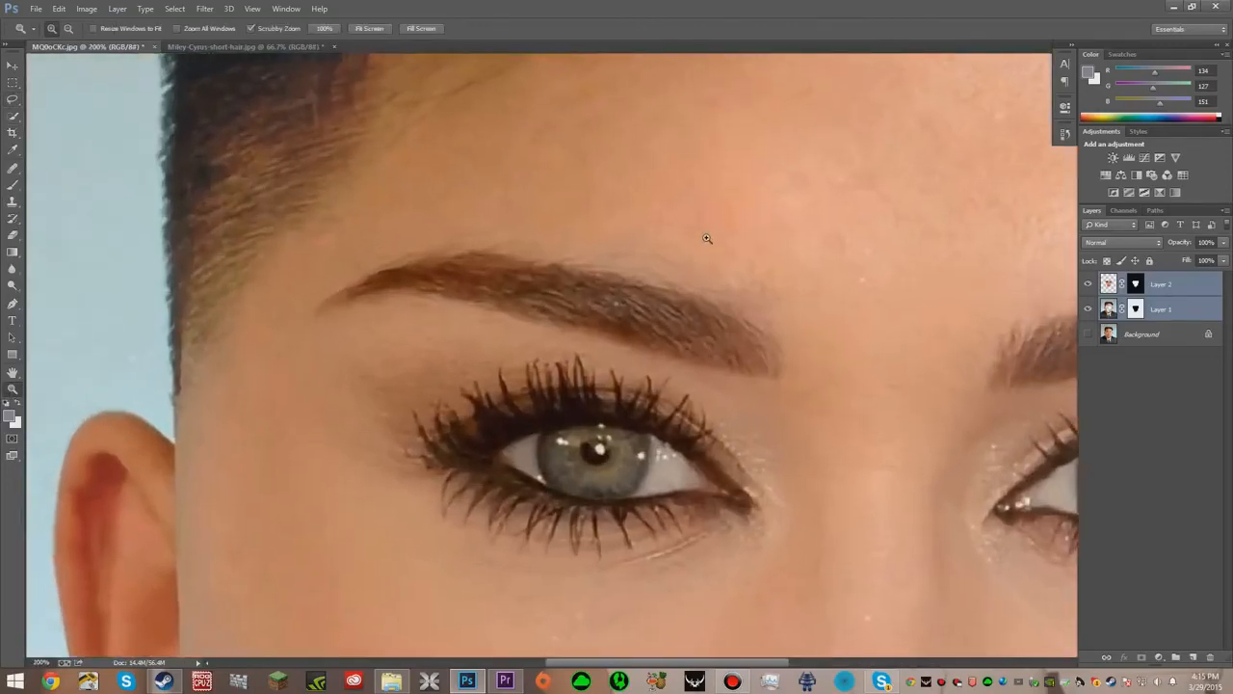
{"action": "scroll", "coordinate": [706, 239], "scroll_direction": "up", "scroll_amount": 2}
{"action": "scroll", "coordinate": [697, 465], "scroll_direction": "down", "scroll_amount": 8}
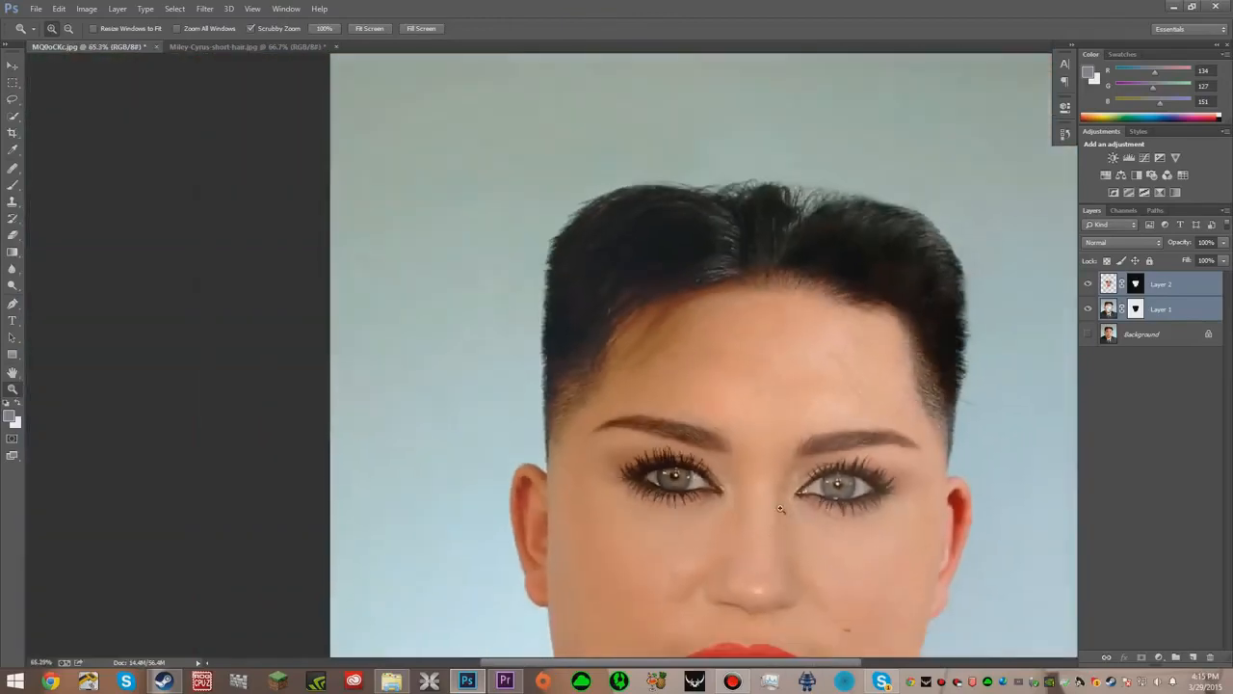
{"action": "scroll", "coordinate": [780, 509], "scroll_direction": "down", "scroll_amount": 5}
{"action": "left_click_drag", "start_coordinate": [642, 479], "coordinate": [646, 436]}
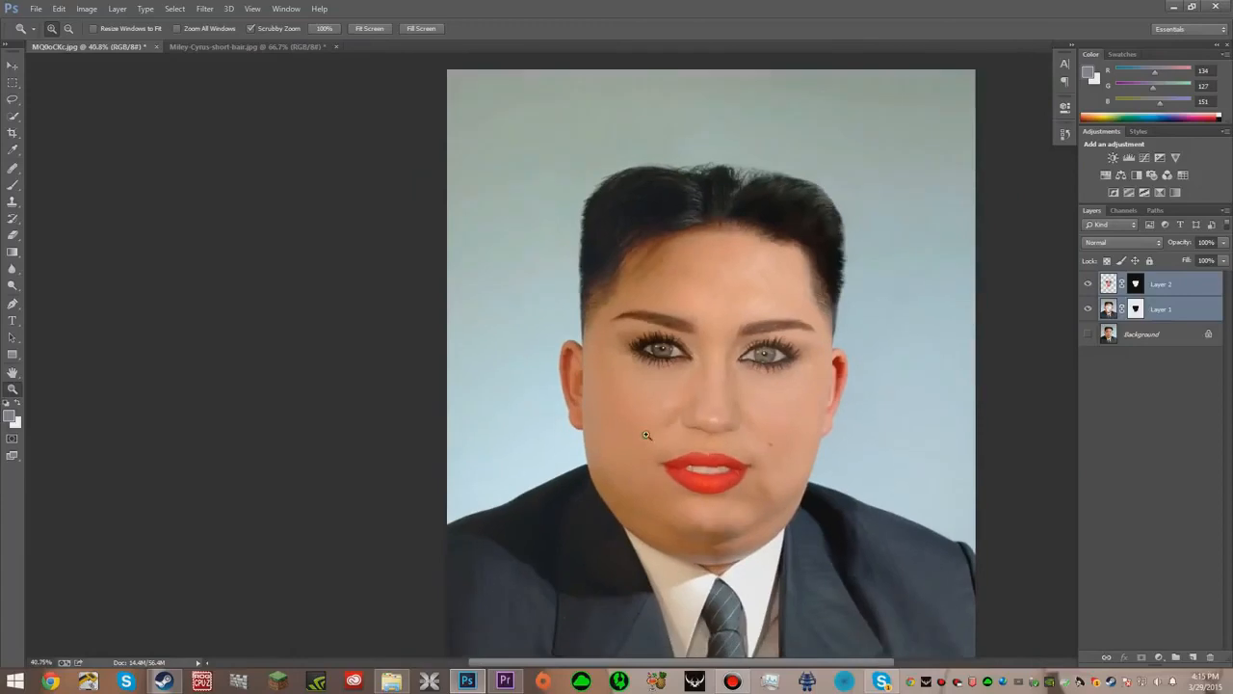
{"action": "right_click", "coordinate": [646, 436]}
{"action": "left_click", "coordinate": [728, 447]}
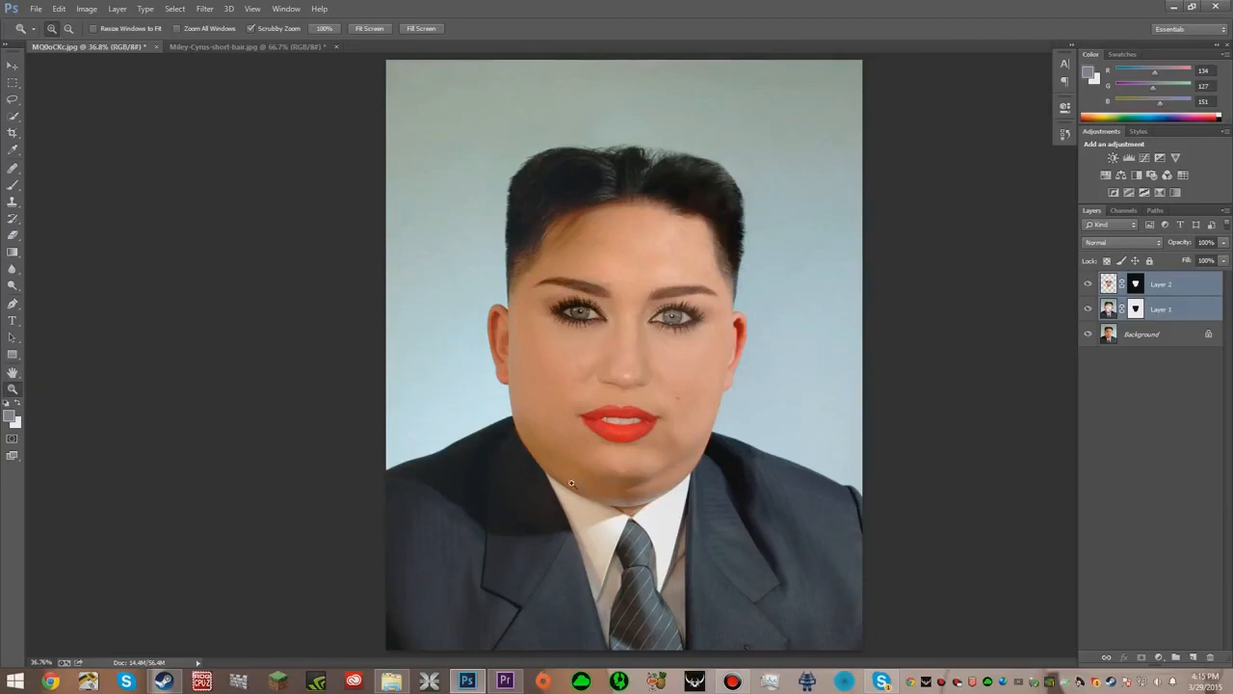
- Erase over the right eye on the face layer's mask with the Eraser tool
{"action": "left_click", "coordinate": [13, 236]}
{"action": "left_click", "coordinate": [662, 311]}
{"action": "left_click", "coordinate": [619, 253]}
{"action": "left_click", "coordinate": [1161, 306]}
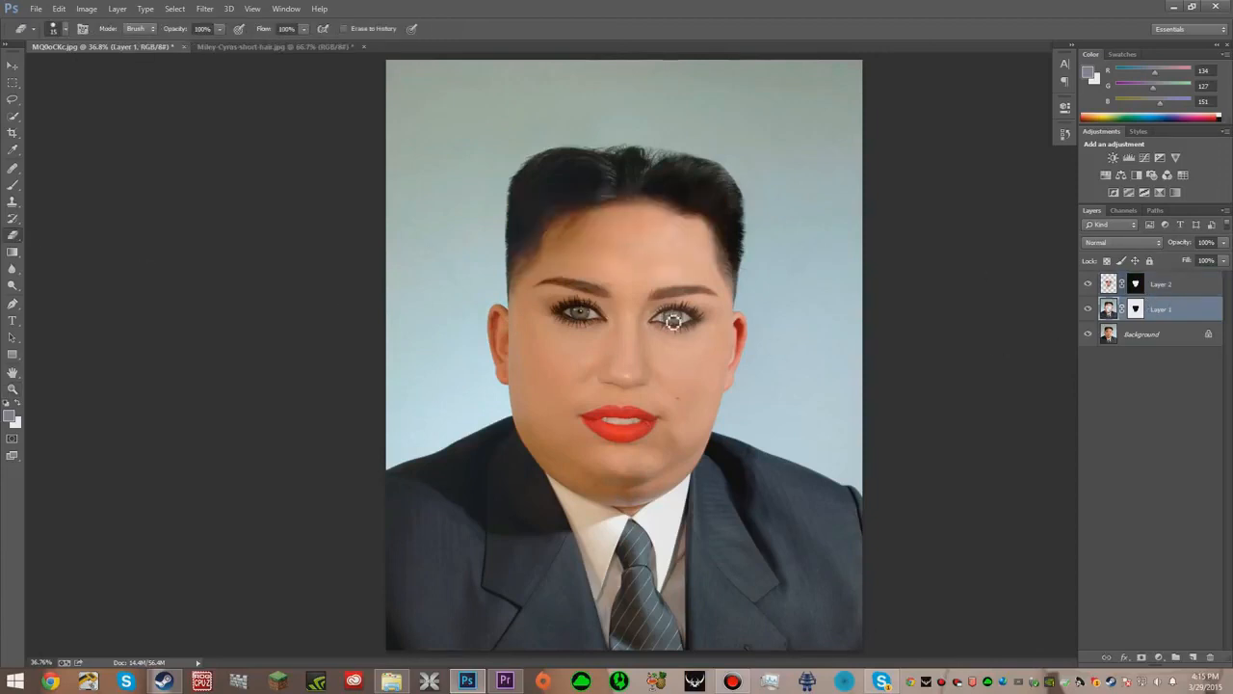
{"action": "left_click_drag", "start_coordinate": [663, 322], "coordinate": [689, 325]}
{"action": "left_click", "coordinate": [1135, 283]}
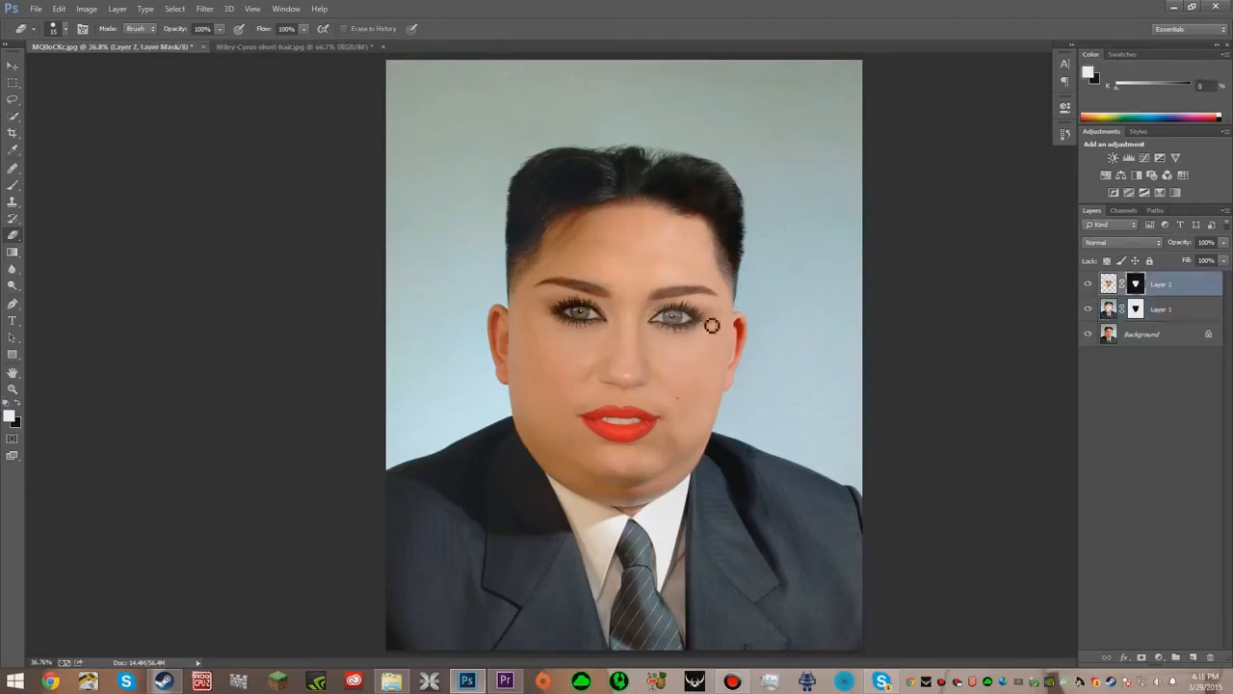
{"action": "mouse_move", "coordinate": [682, 318]}
{"action": "left_mouse_down"}
{"action": "mouse_move", "coordinate": [667, 323]}
{"action": "mouse_move", "coordinate": [693, 323]}
{"action": "left_mouse_up"}
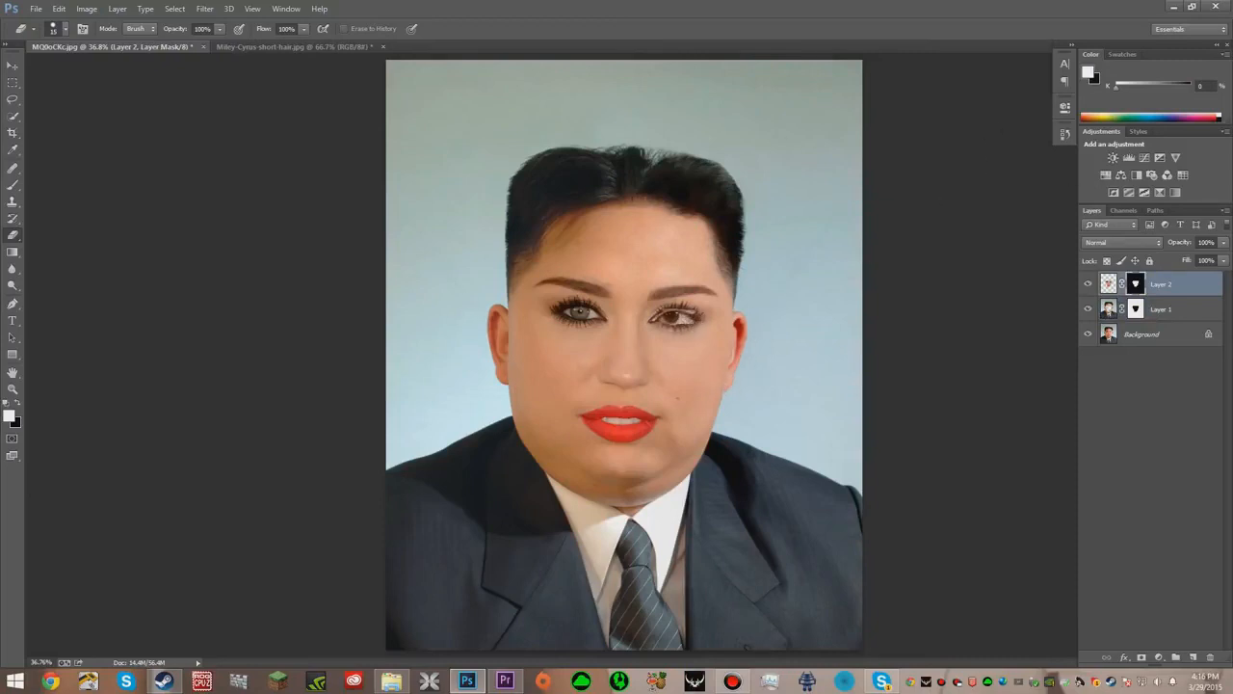